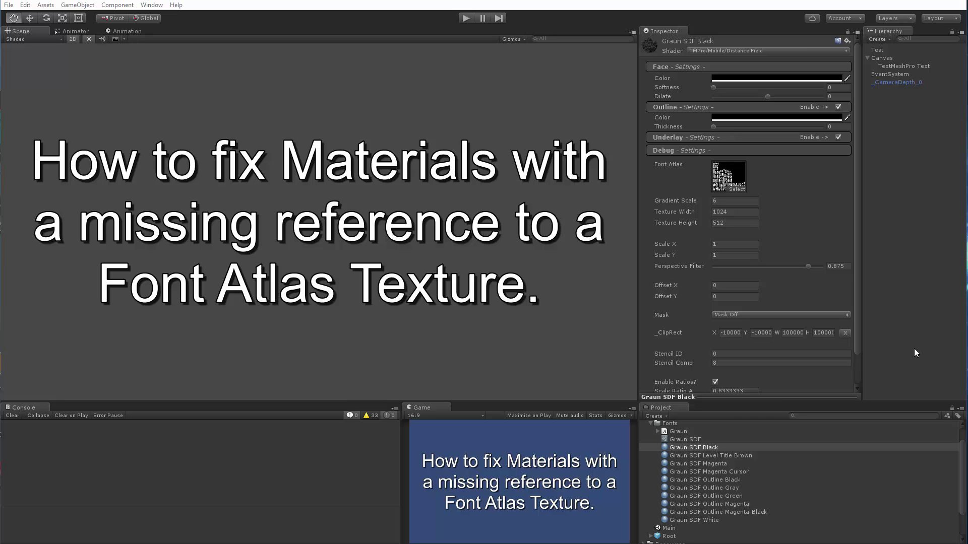
Select the Graun SDF font asset in the Fonts folder to view its 1024x512 atlas settings.
click(675, 438)
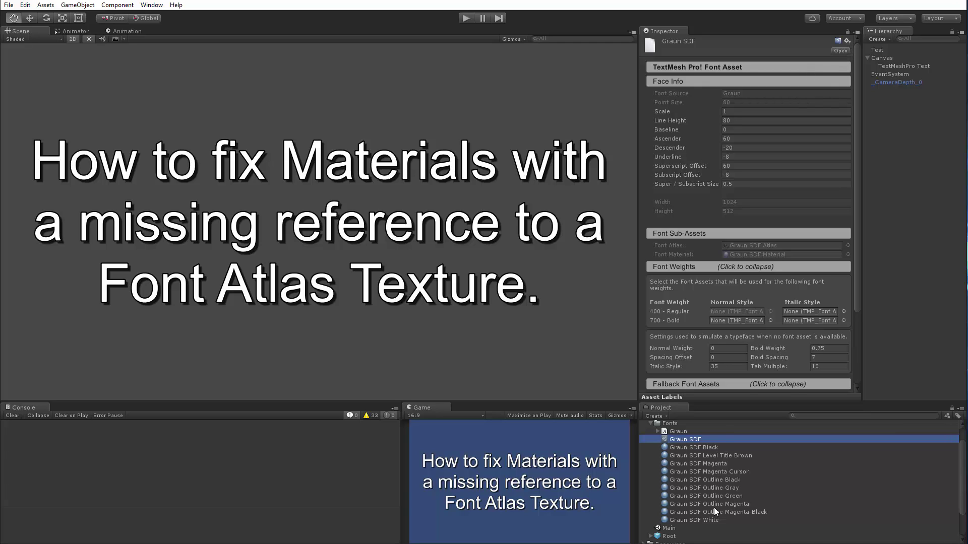
Show the Graun SDF Black material with its Distance Field shader and 1024x512 Font Atlas.
click(689, 447)
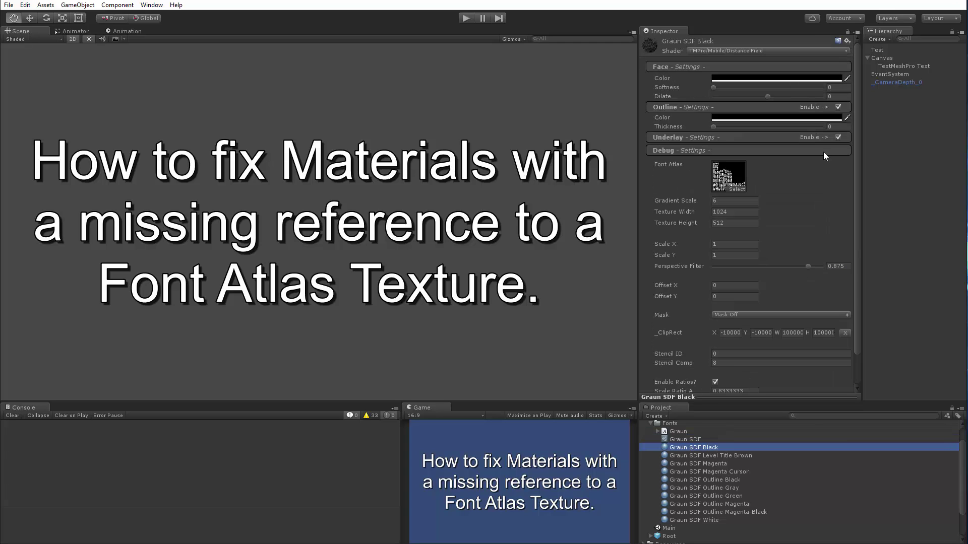
click(848, 41)
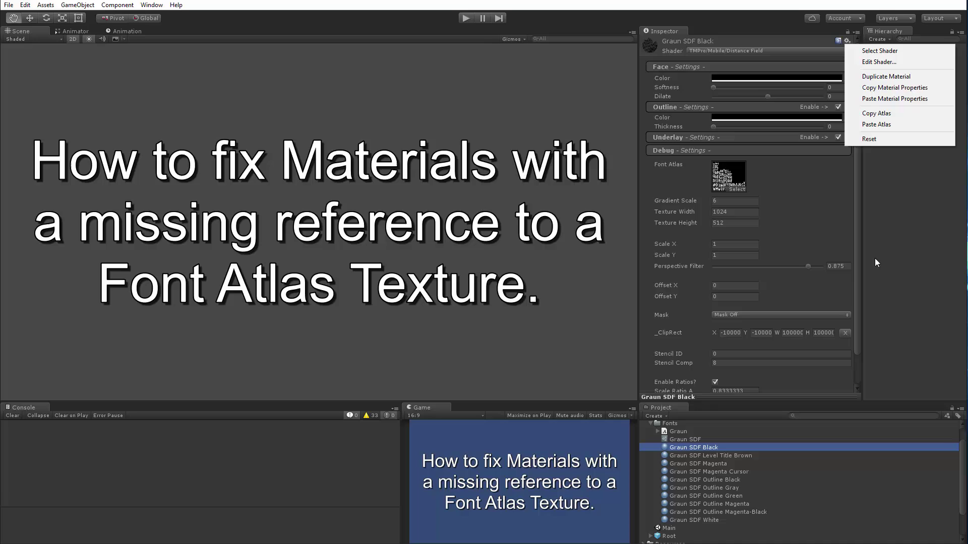
click(903, 294)
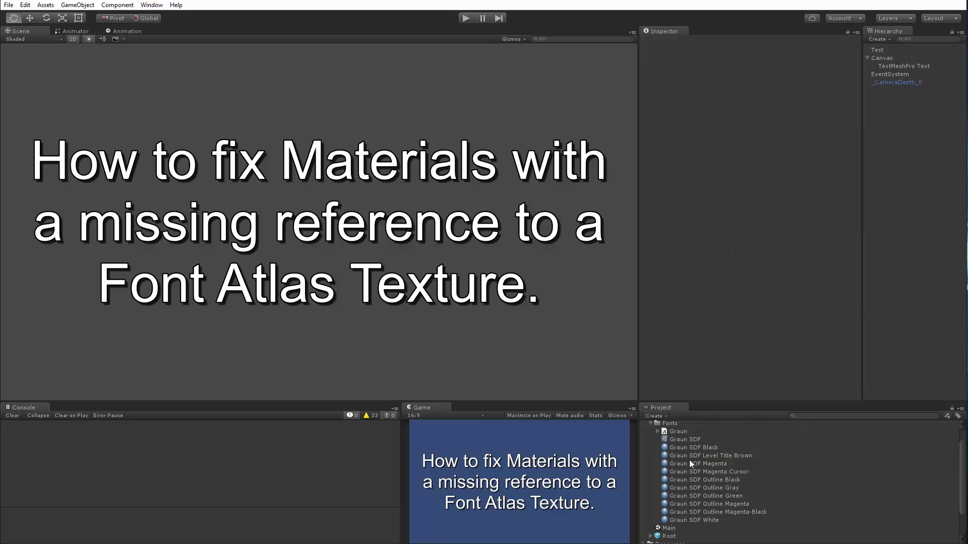
click(682, 448)
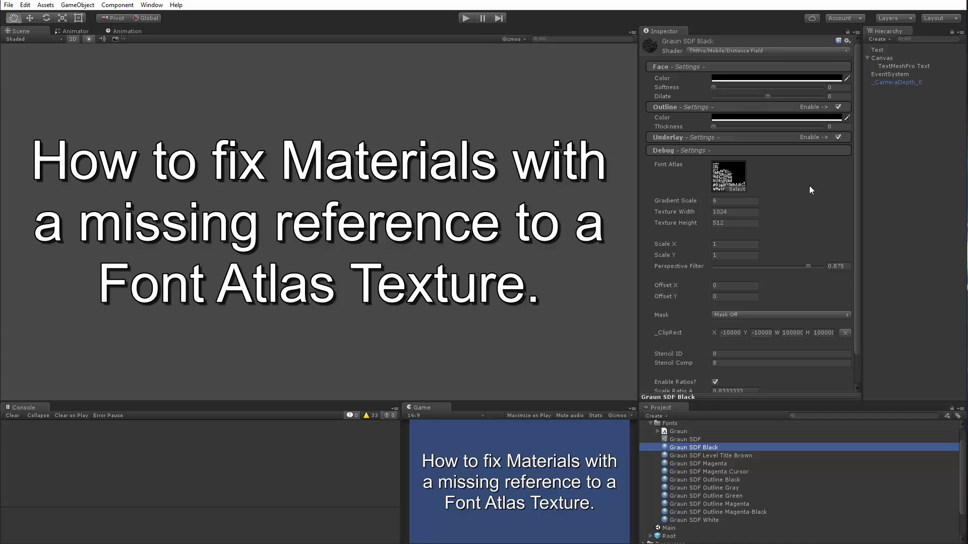
Set Graun SDF Black's Font Atlas to None under Debug Settings.
click(671, 153)
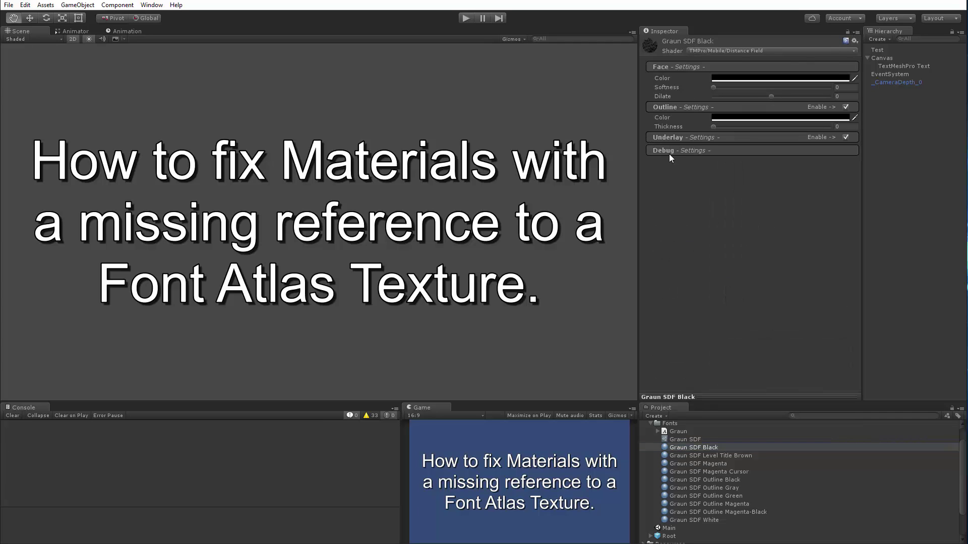
click(669, 154)
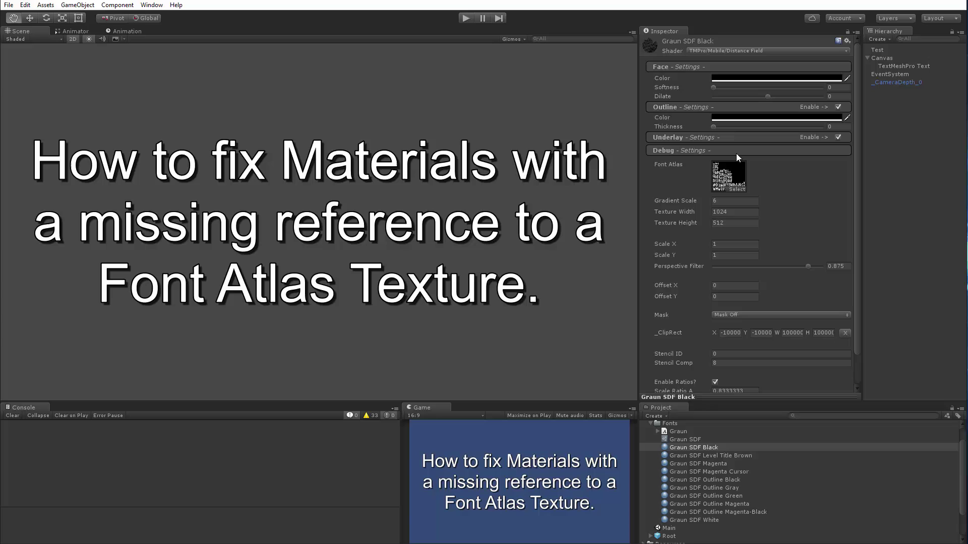
click(736, 190)
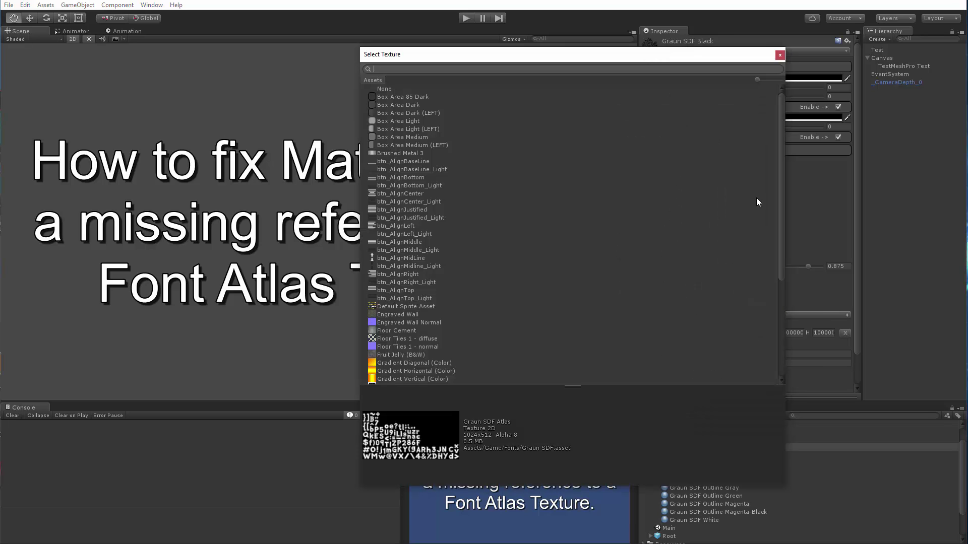
click(373, 88)
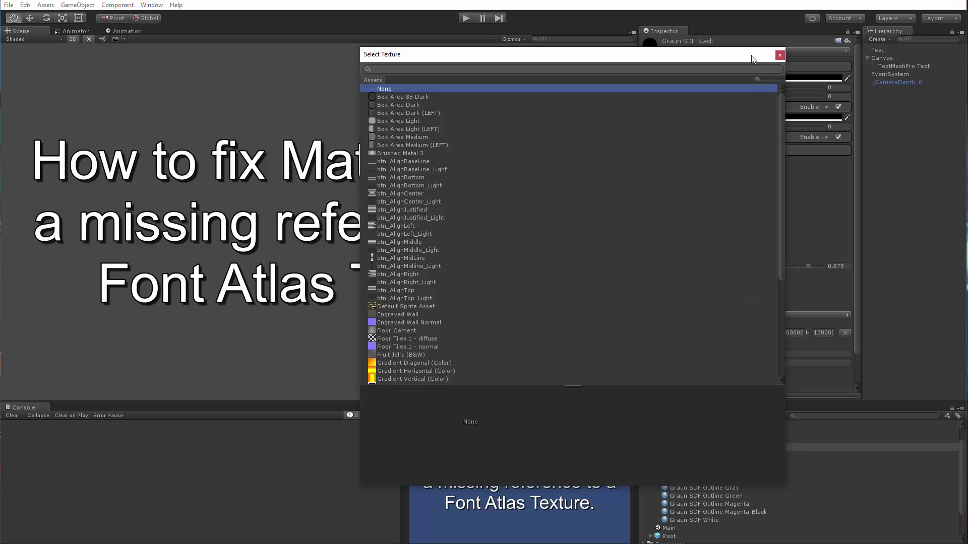
click(779, 55)
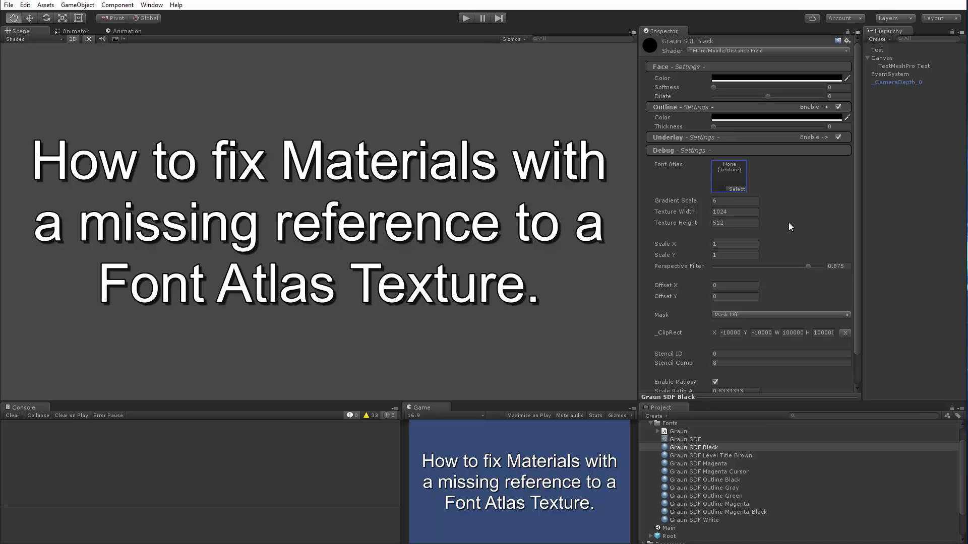
Browse the Select Texture list for the font atlas and close it without picking one.
click(739, 189)
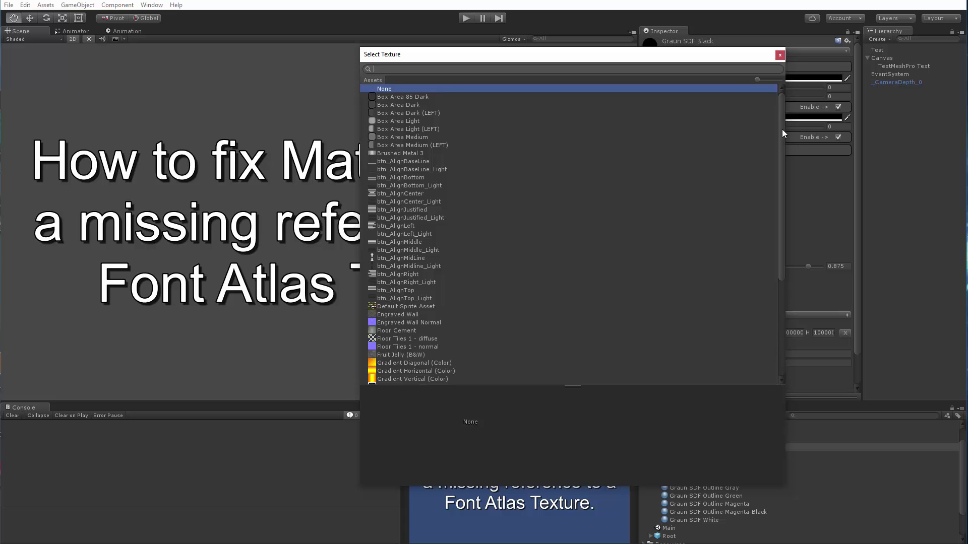
drag(782, 129, 770, 109)
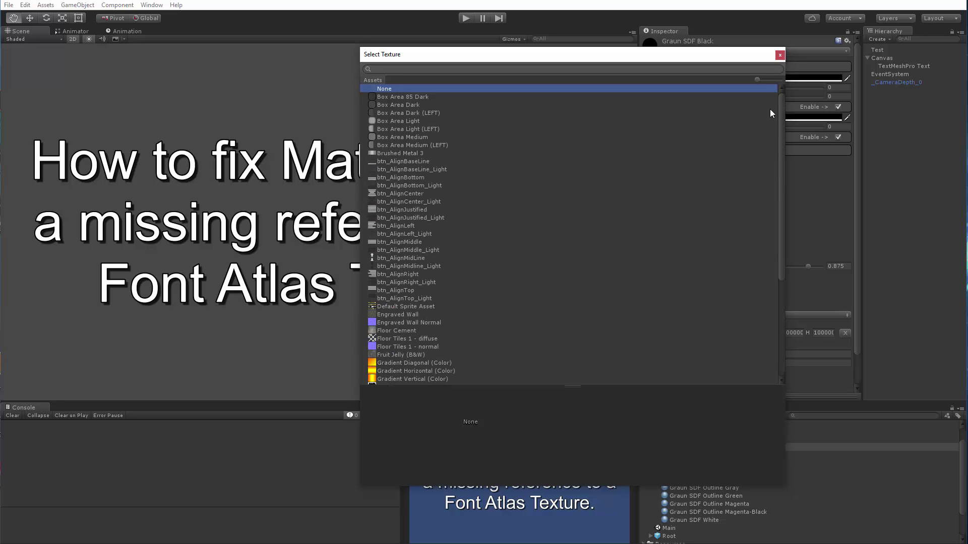
click(779, 55)
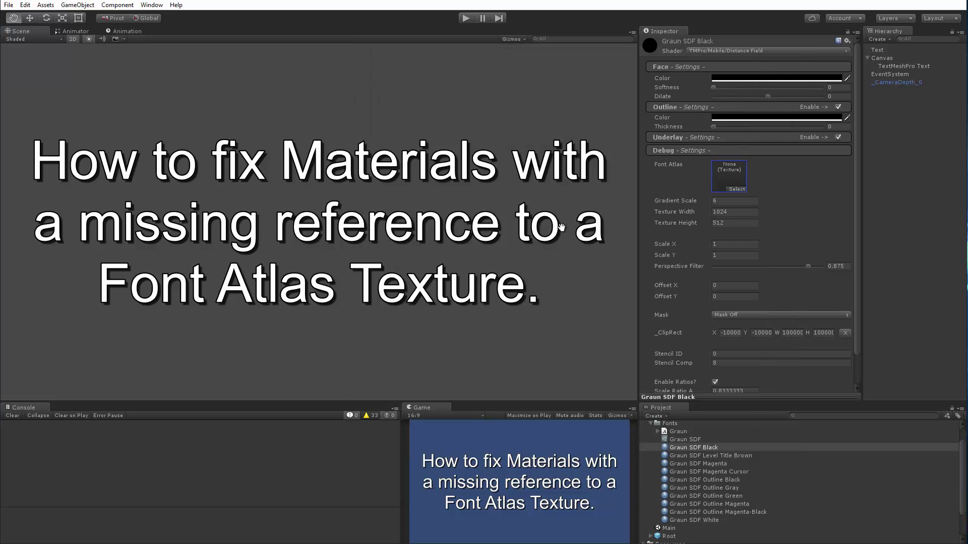
Open Graun SDF Material from the Graun SDF font asset's Font Material field.
click(684, 440)
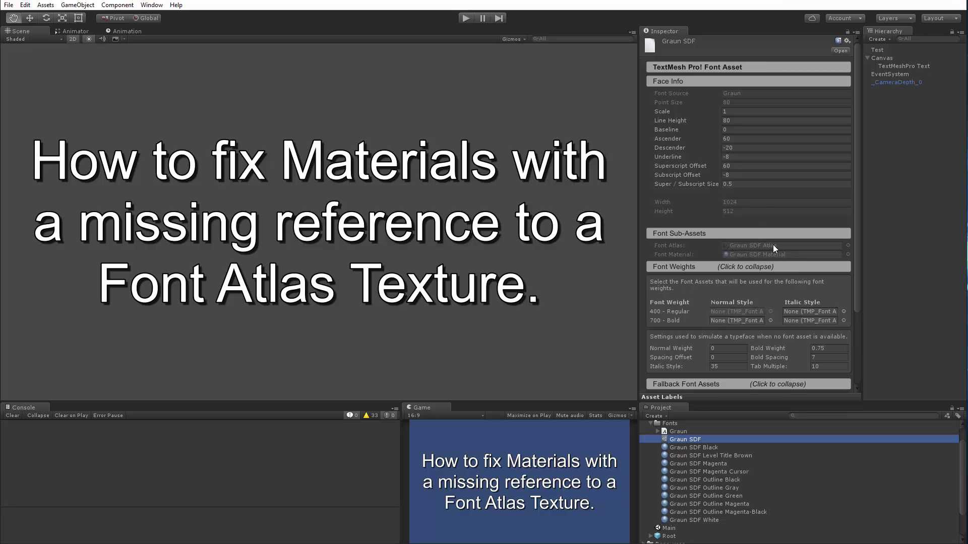
double_click(761, 255)
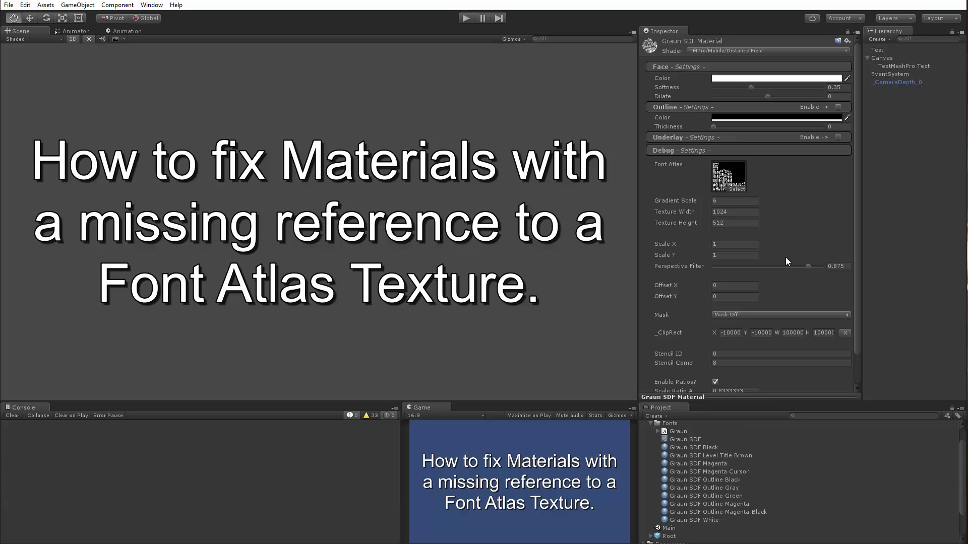
Copy the atlas from Graun SDF Material and paste it into Graun SDF Black.
click(679, 438)
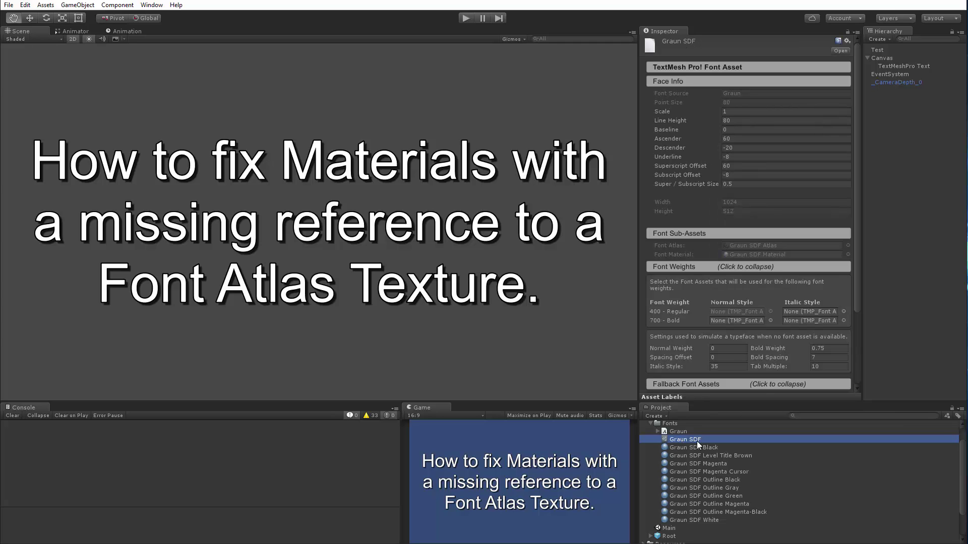
double_click(733, 255)
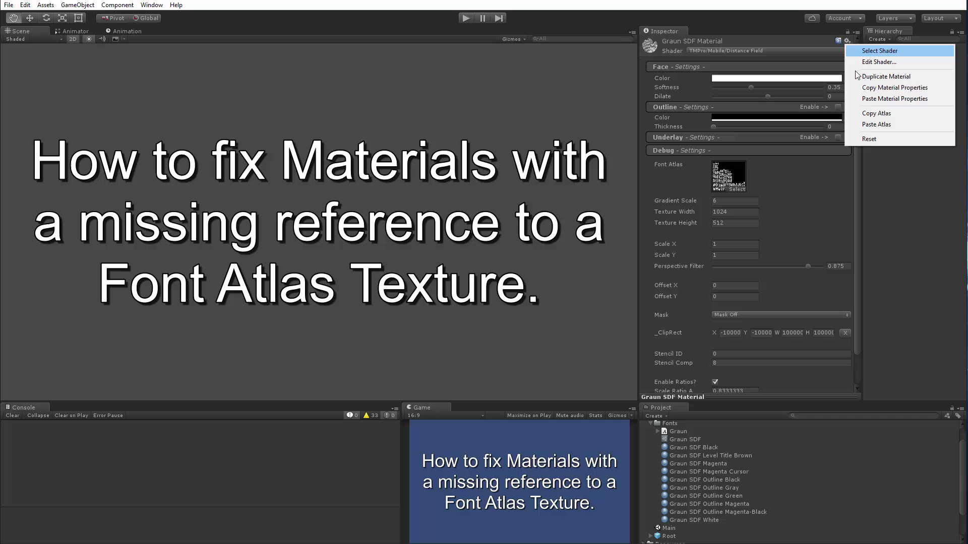
click(875, 112)
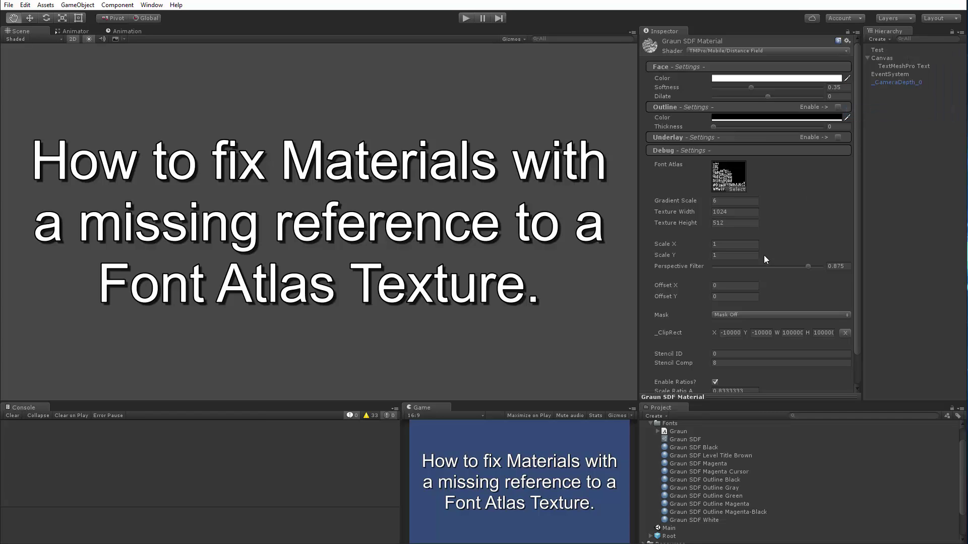
click(689, 449)
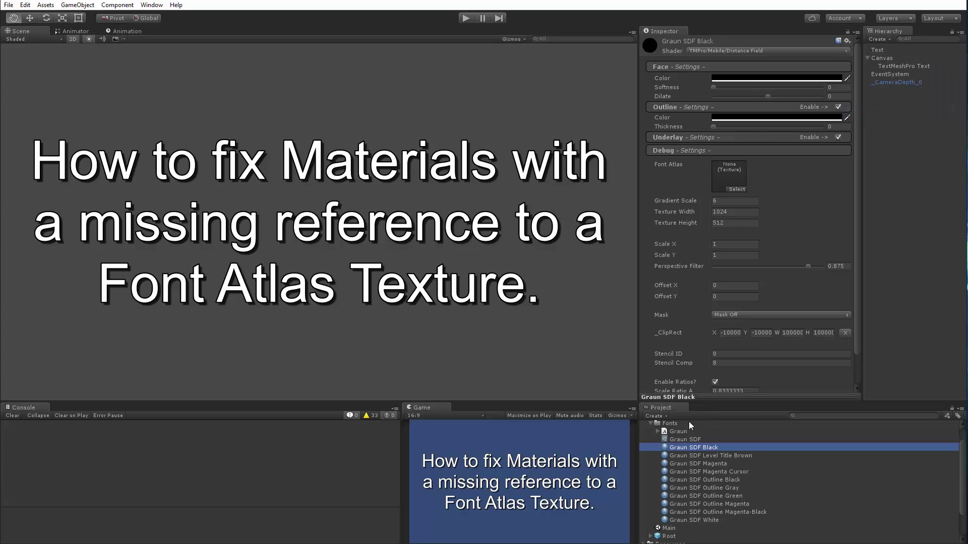
click(846, 40)
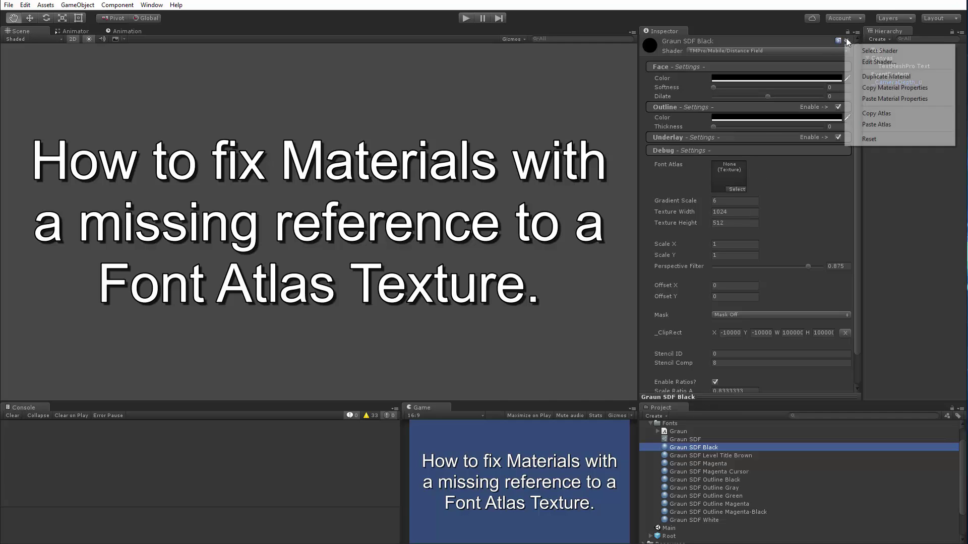
click(877, 124)
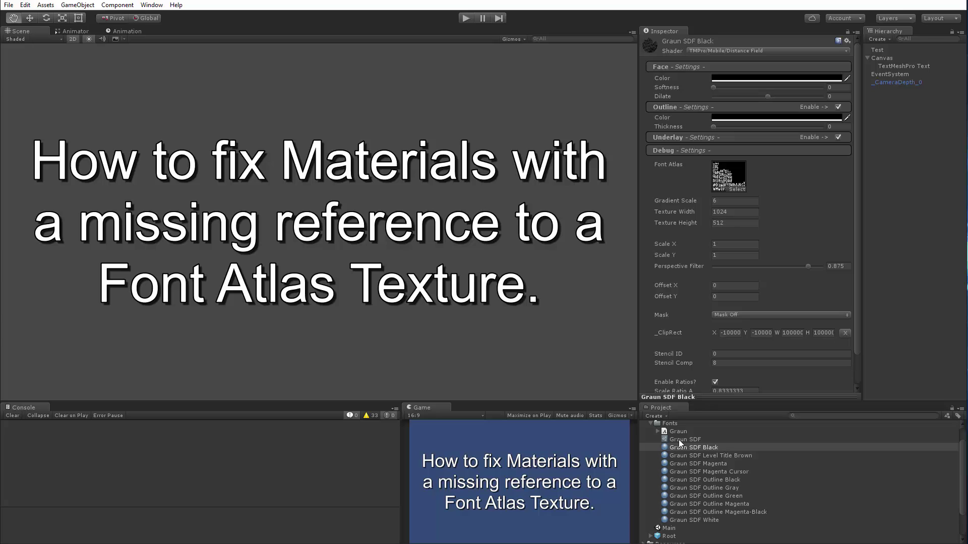
Set Graun SDF Black's Font Atlas back to None.
click(736, 187)
click(378, 88)
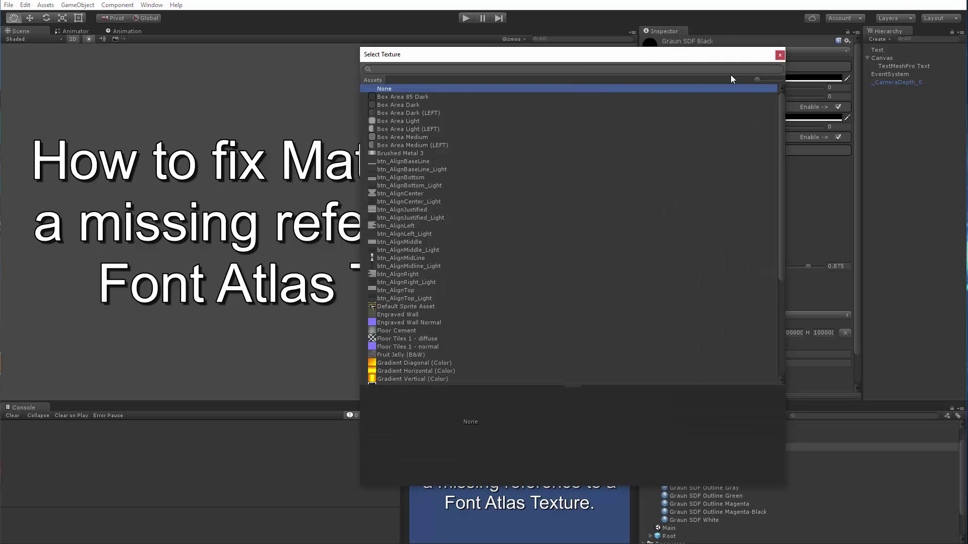
click(780, 54)
Copy the Graun SDF Atlas texture from the Graun SDF font asset.
click(680, 439)
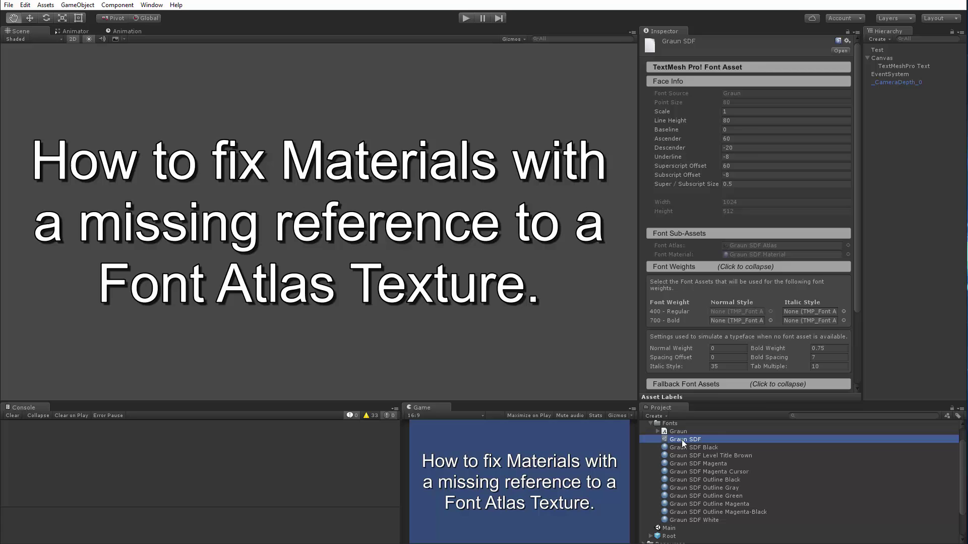
double_click(734, 245)
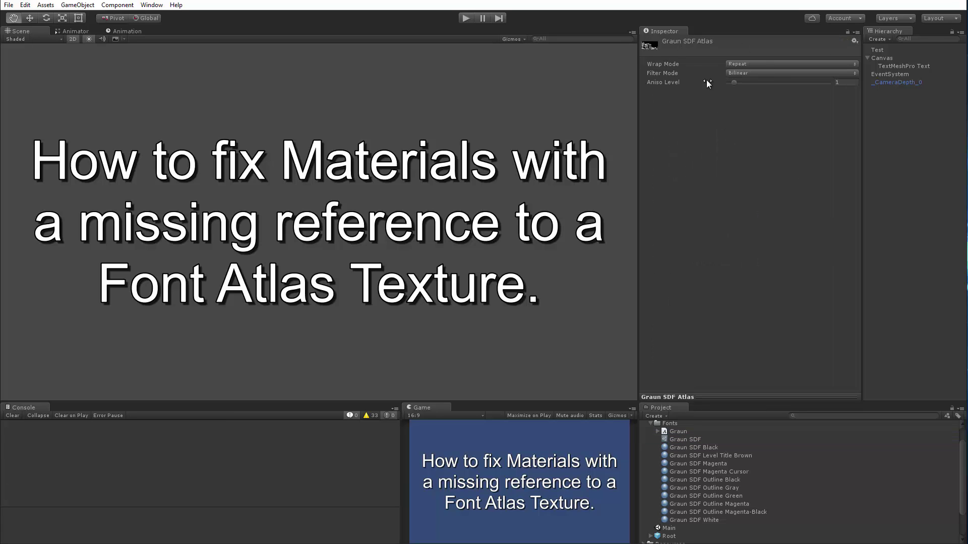
click(853, 40)
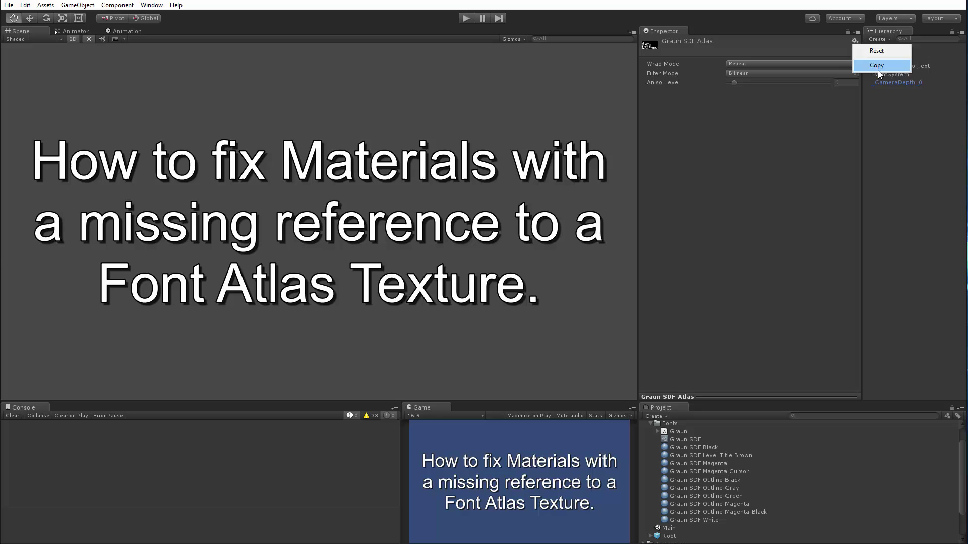
click(878, 68)
Paste the copied atlas into Graun SDF Black's Font Atlas.
click(673, 447)
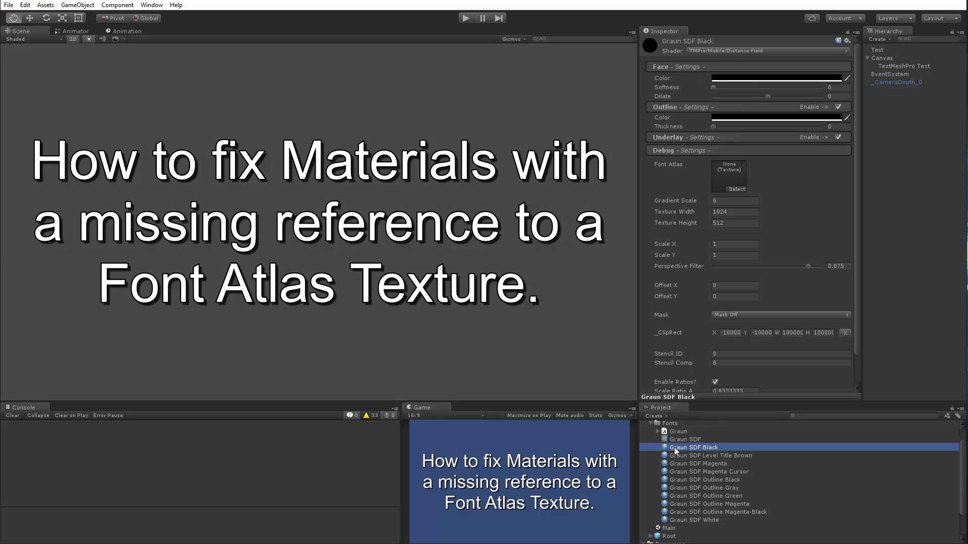
click(846, 42)
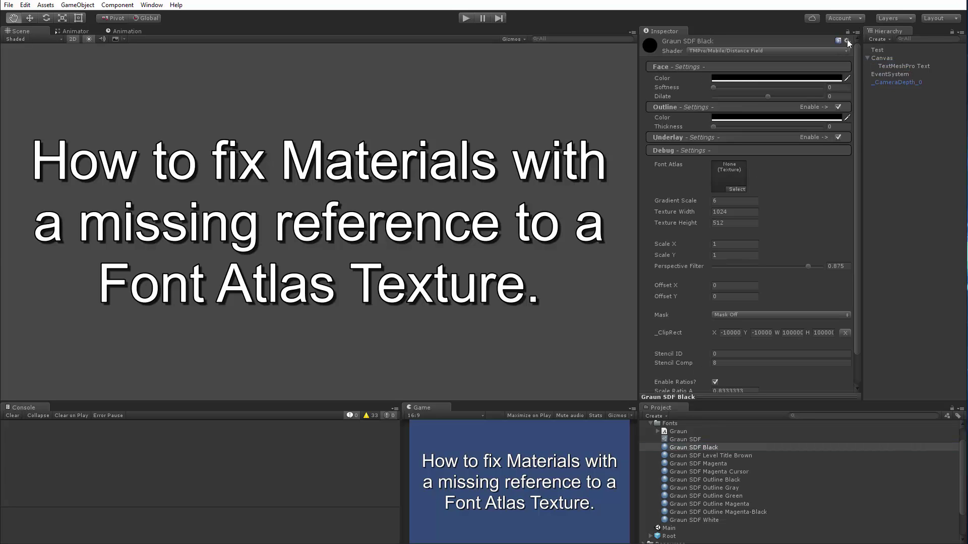
click(847, 41)
click(880, 125)
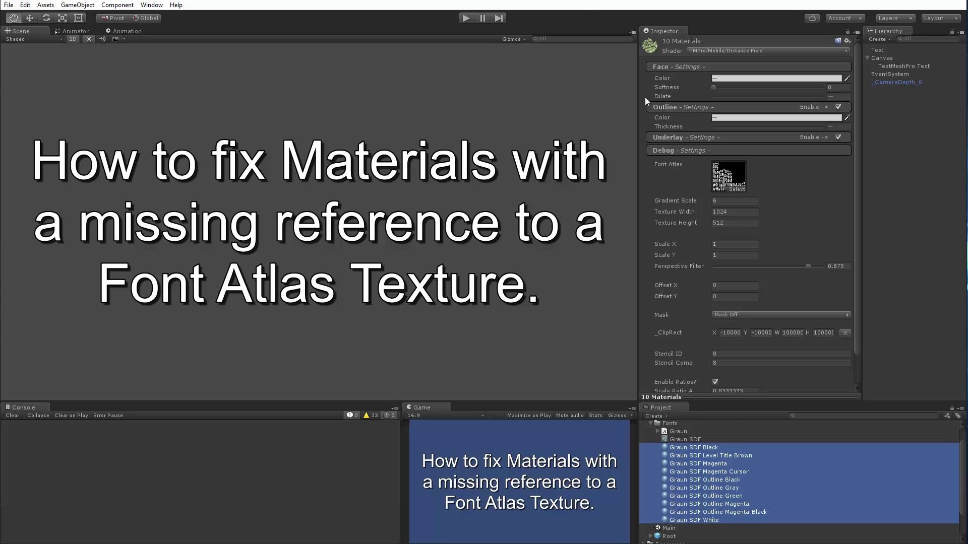
Deactivate the Canvas object to hide the title text.
click(645, 97)
click(876, 57)
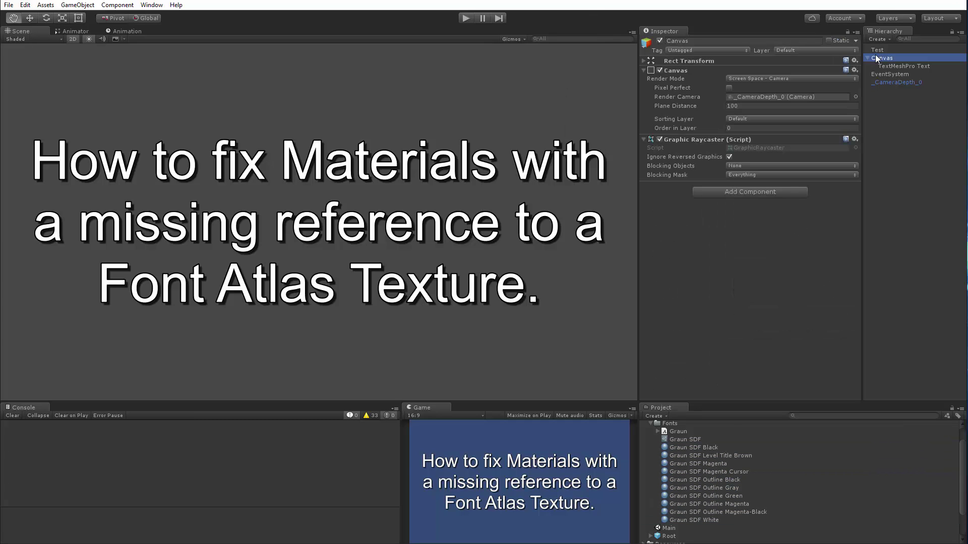
click(659, 41)
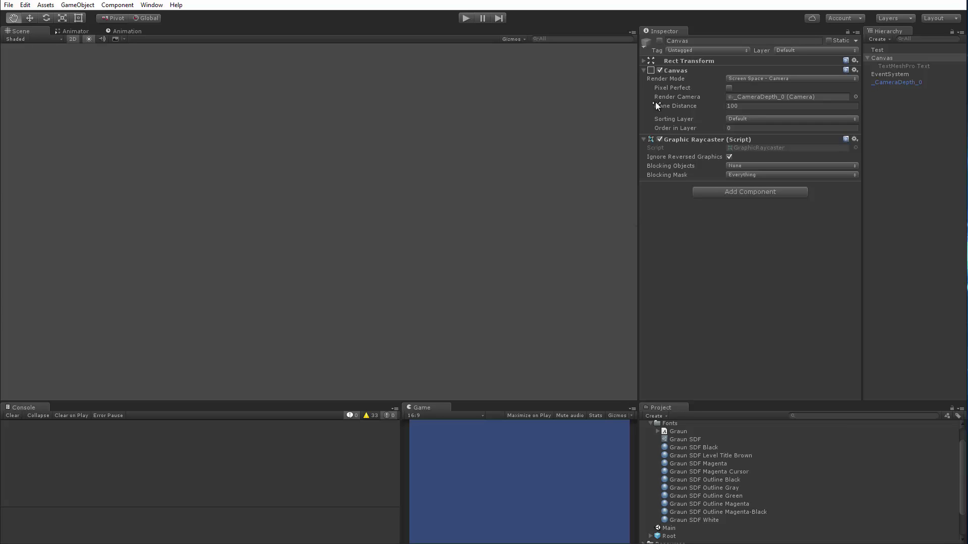
Reactivate the Canvas and inspect the TextMeshPro Text object's material options.
click(659, 41)
click(885, 66)
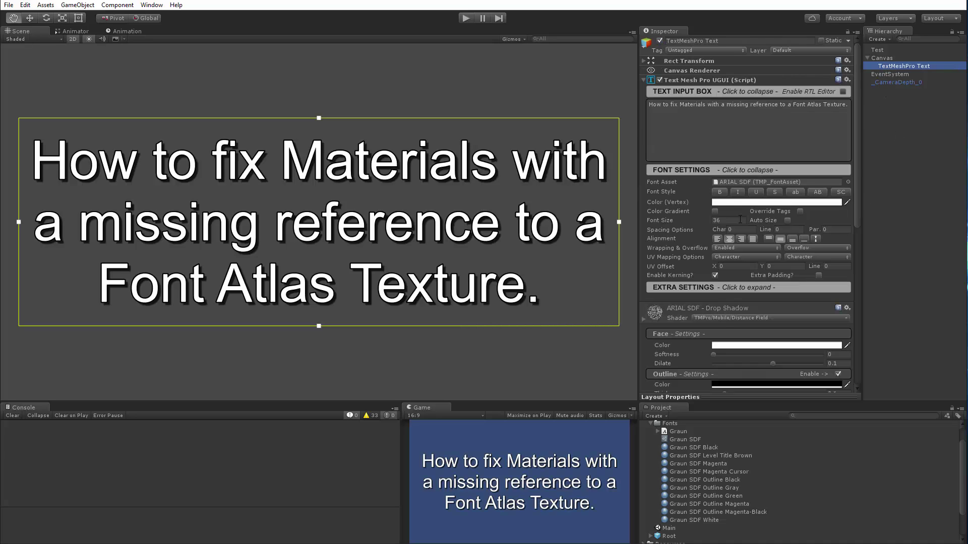
scroll(722, 179, down, 5)
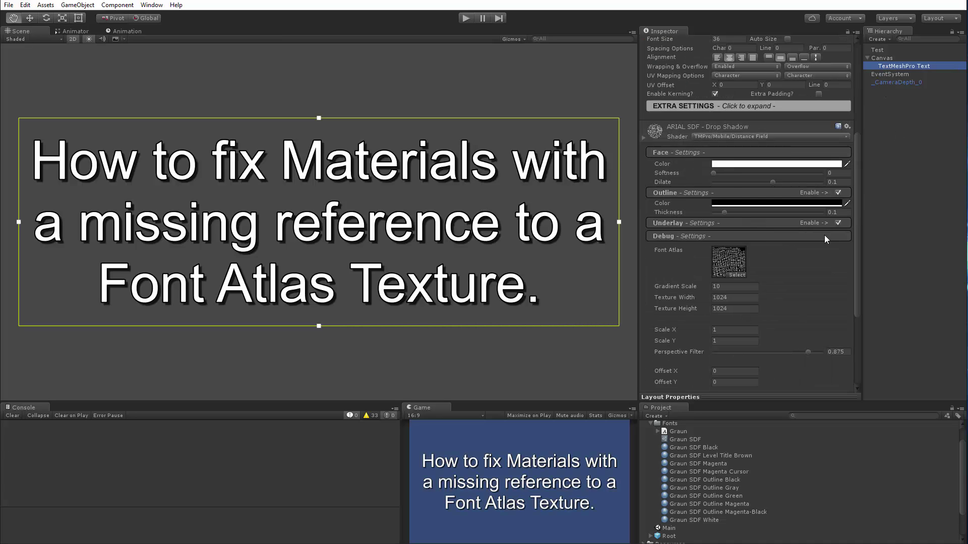
right_click(657, 132)
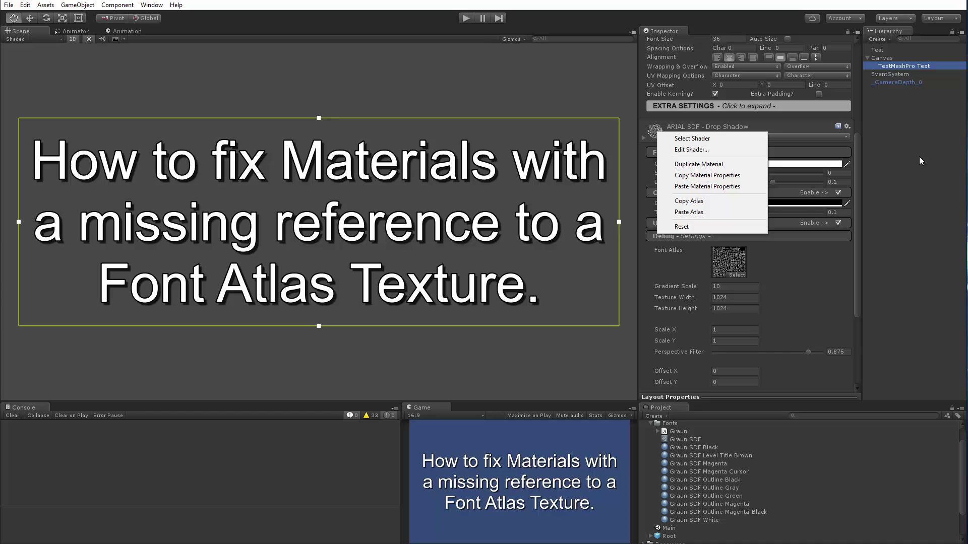
click(894, 168)
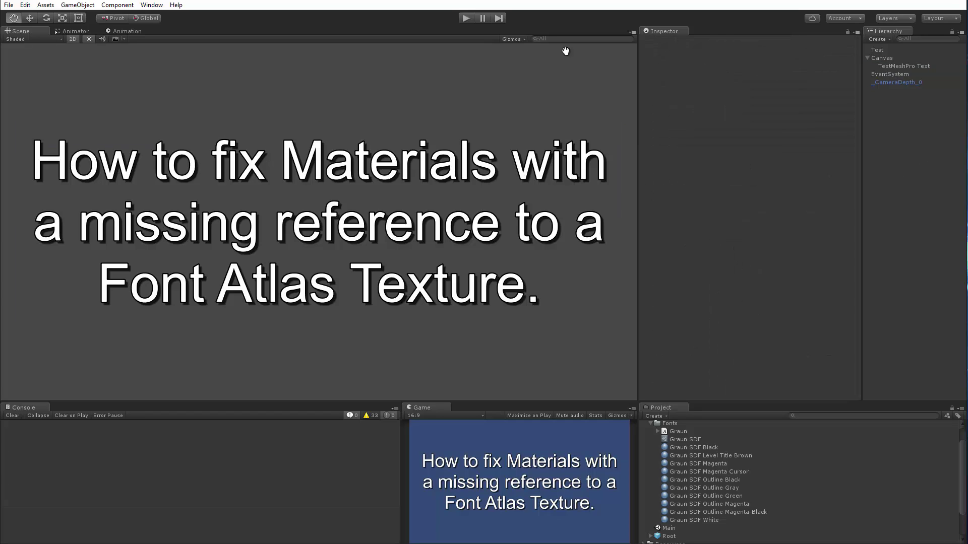
Deactivate the Canvas and play-test to preview the ten colored Test text lines.
click(884, 57)
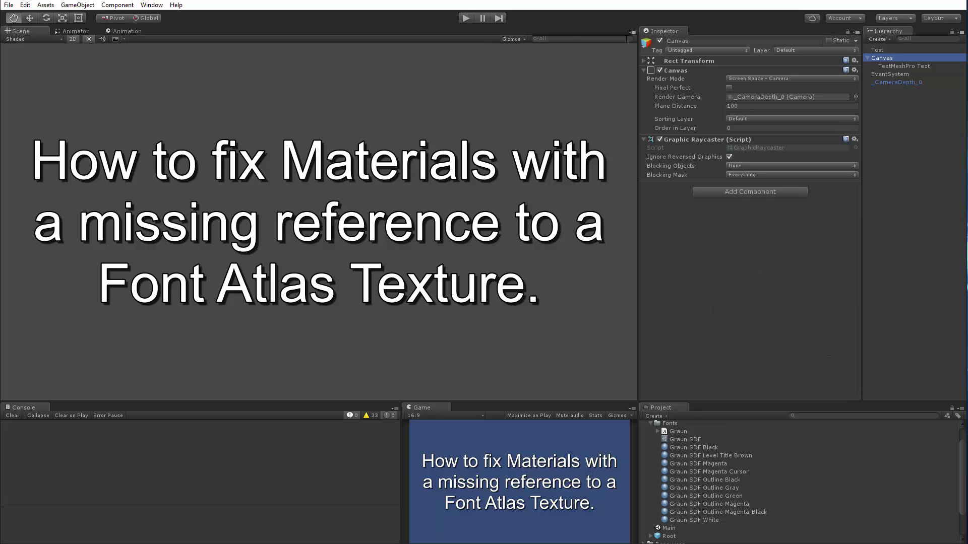
click(660, 41)
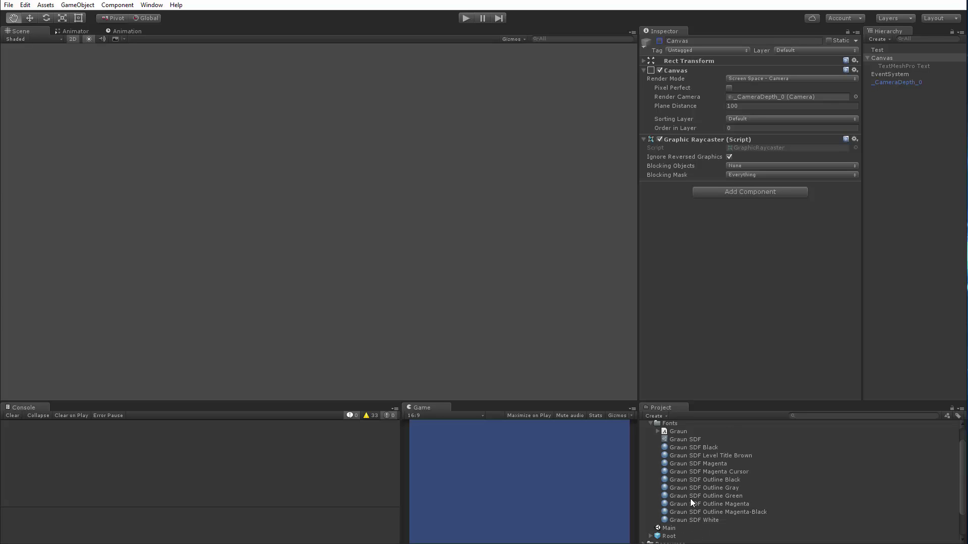
click(466, 19)
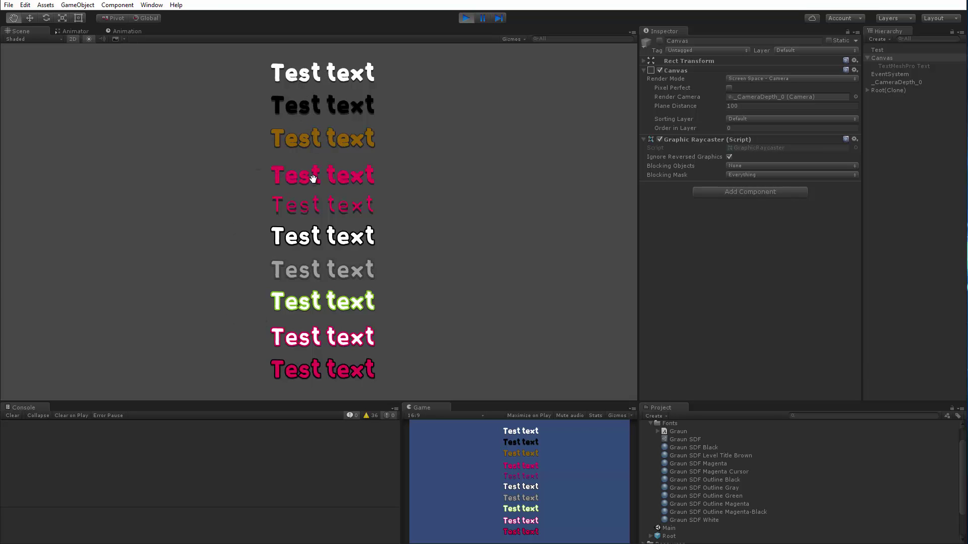
click(466, 18)
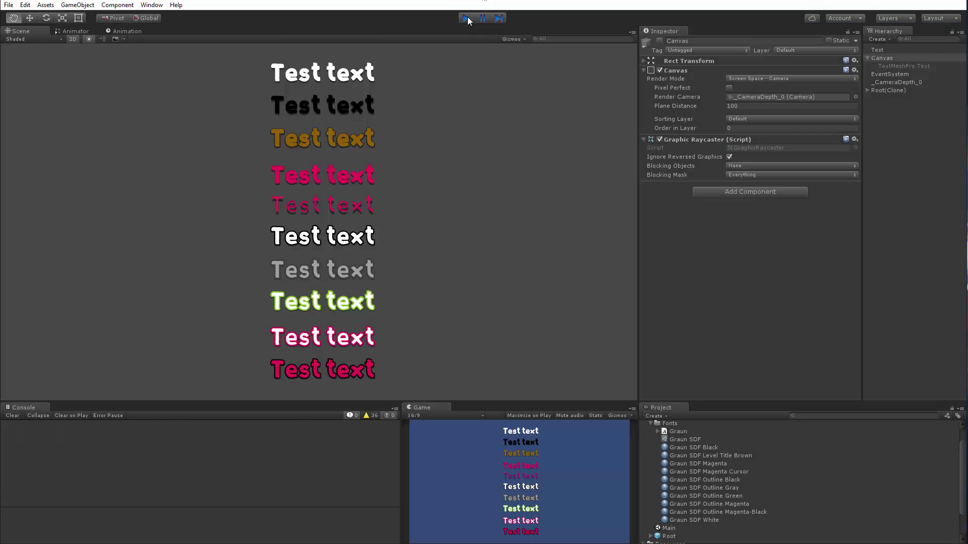
Set Font Atlas to None on Graun SDF Black through Graun SDF White, then play-test.
click(680, 447)
shift+click(685, 521)
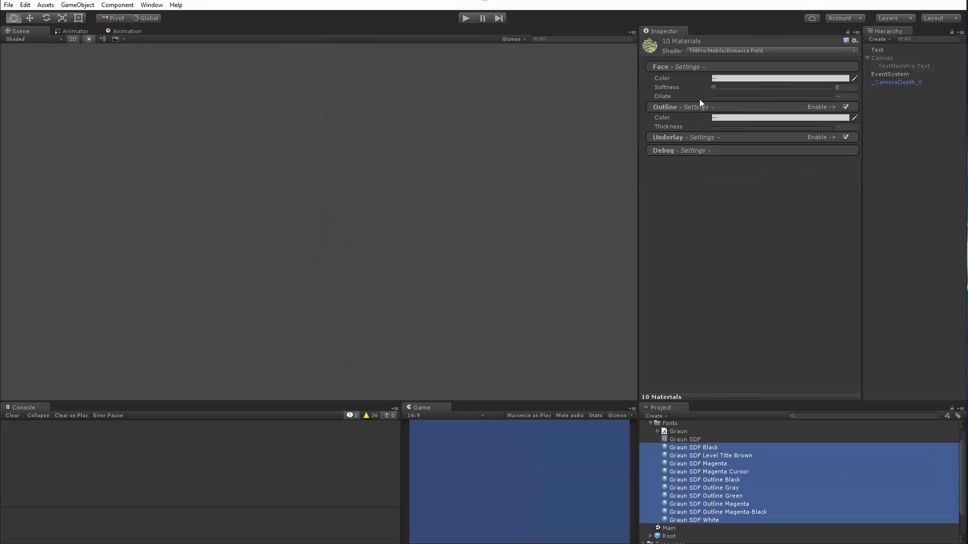
click(667, 150)
click(743, 187)
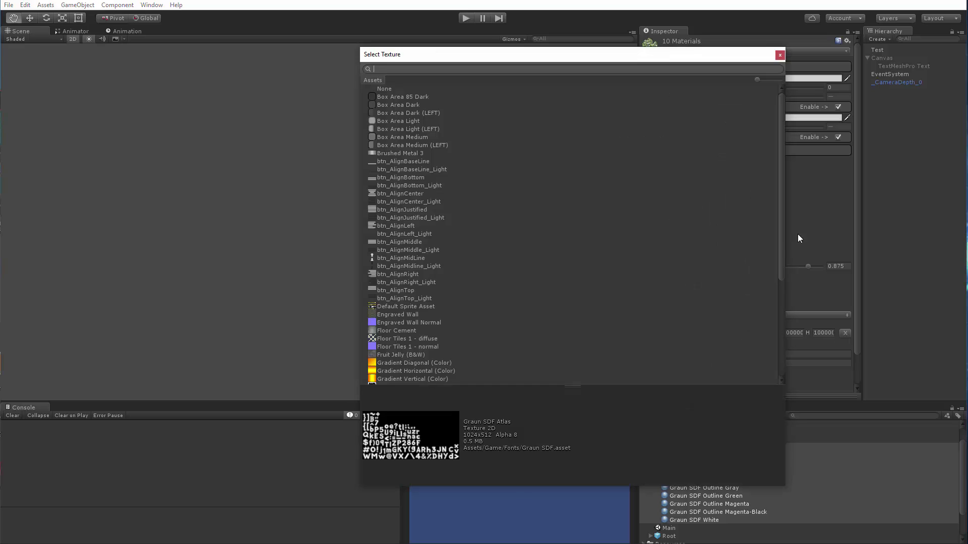
click(385, 89)
click(779, 55)
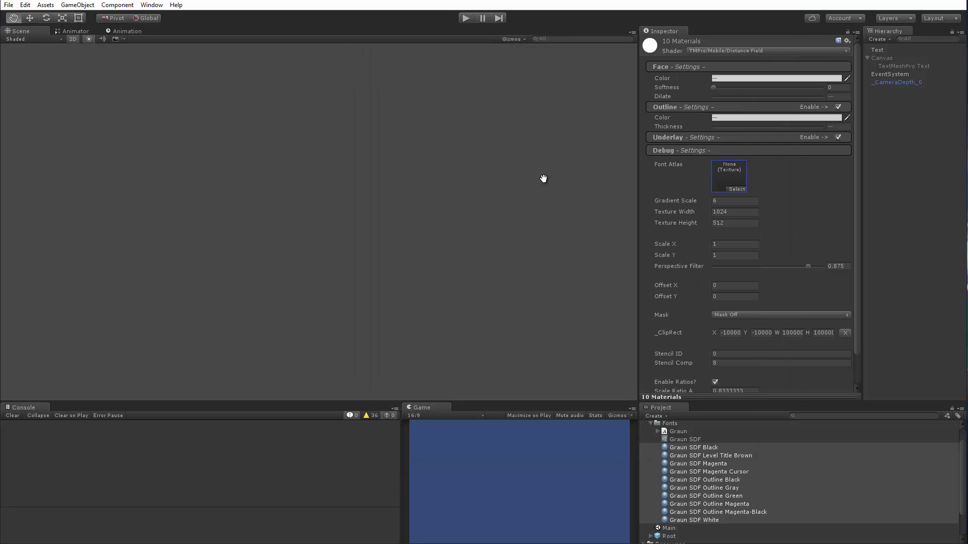
click(465, 18)
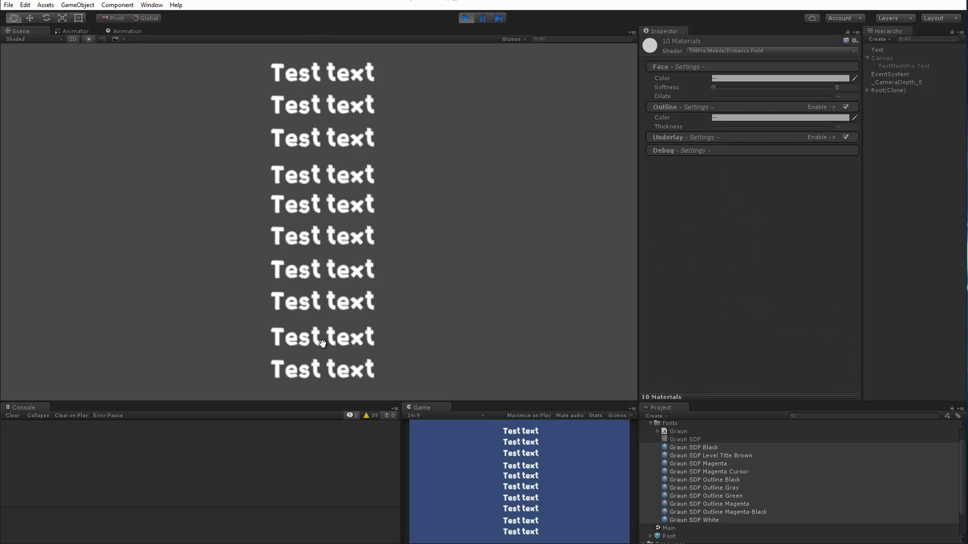
click(467, 19)
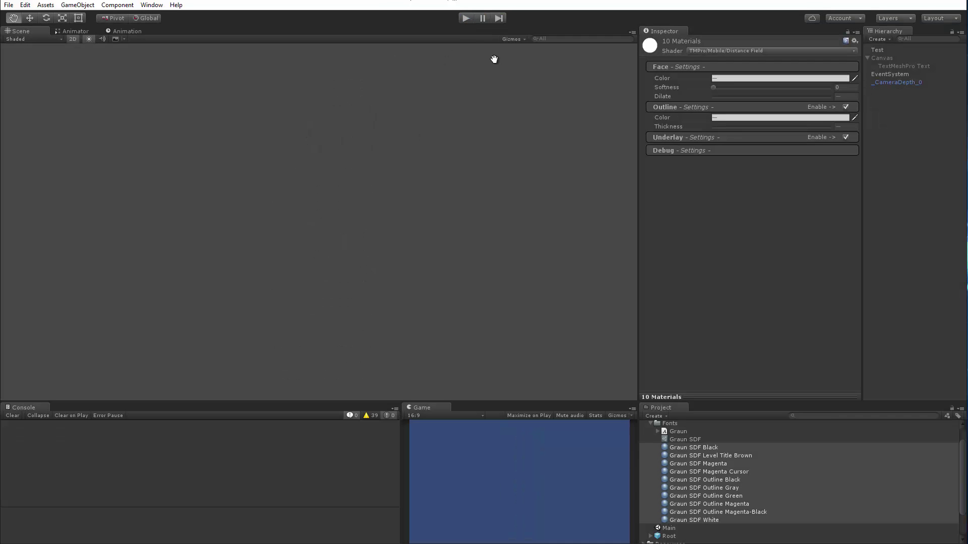
Copy the font atlas from the Graun SDF Material's Debug settings.
click(679, 439)
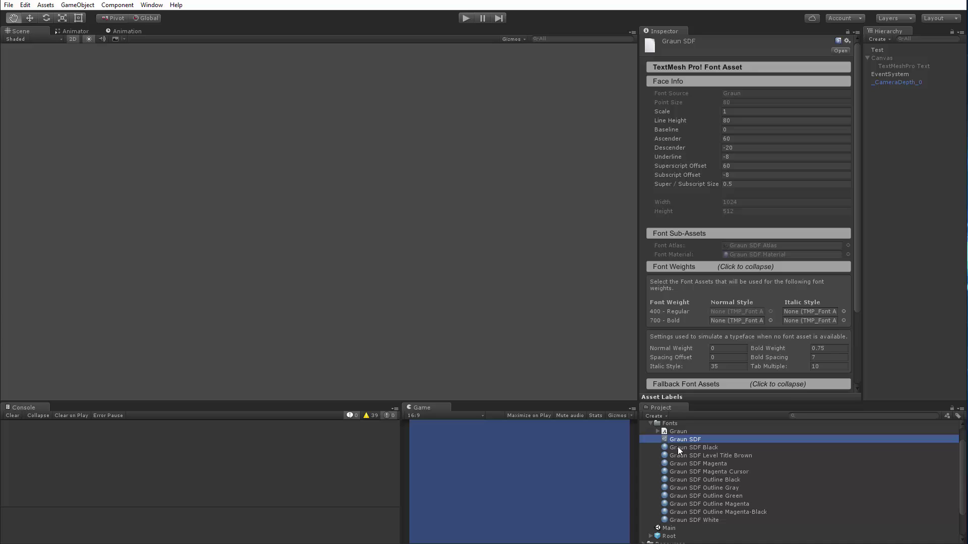
double_click(736, 255)
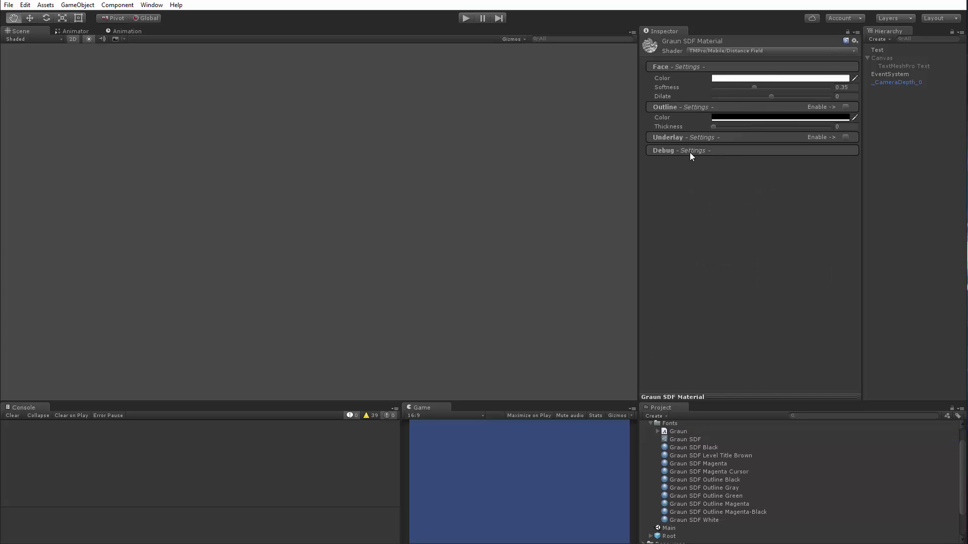
click(689, 152)
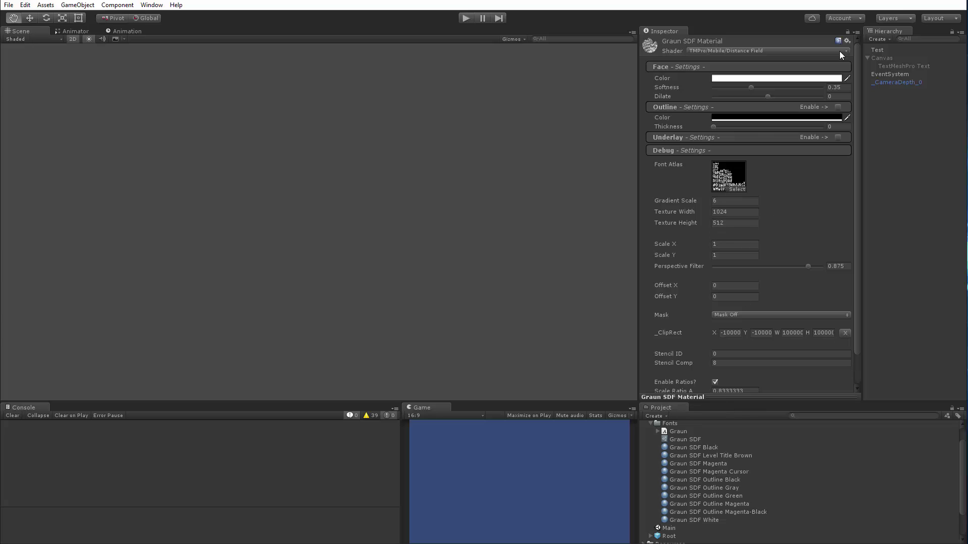
click(846, 41)
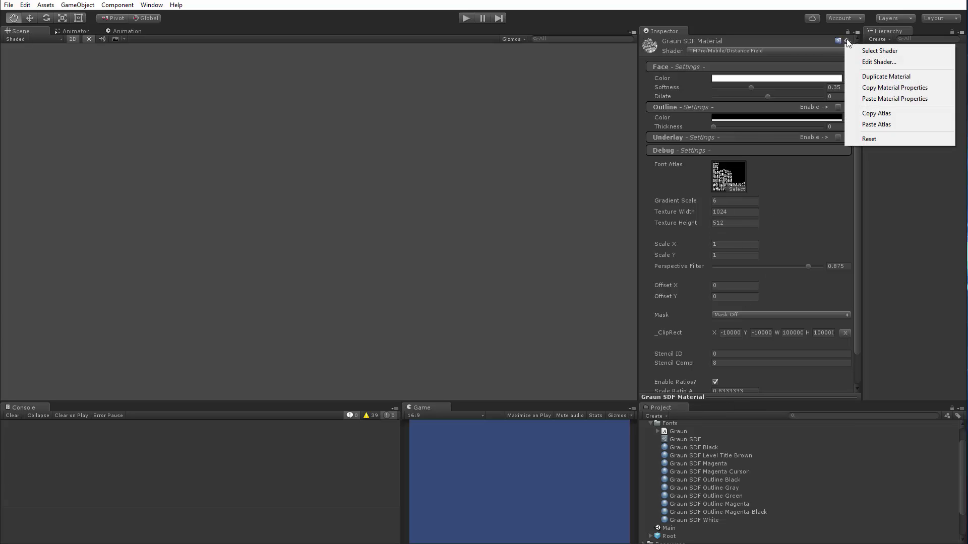
click(866, 114)
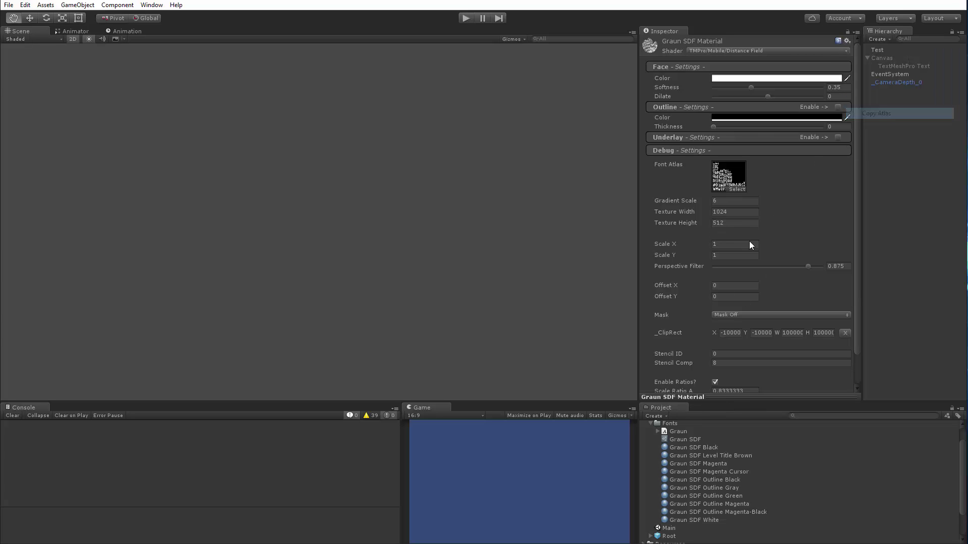
Paste that atlas into the ten presets from Graun SDF Black through Graun SDF White.
click(679, 448)
shift+click(686, 517)
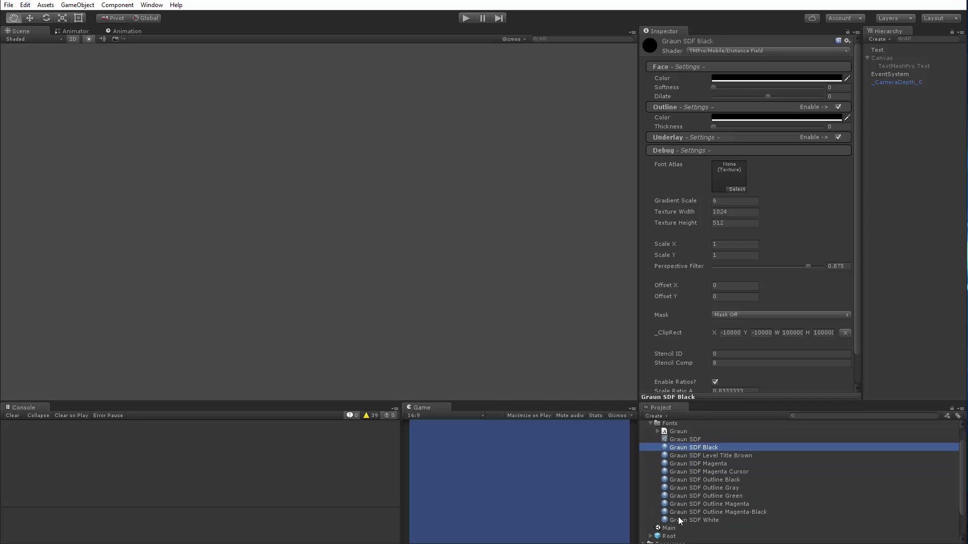
shift+click(679, 516)
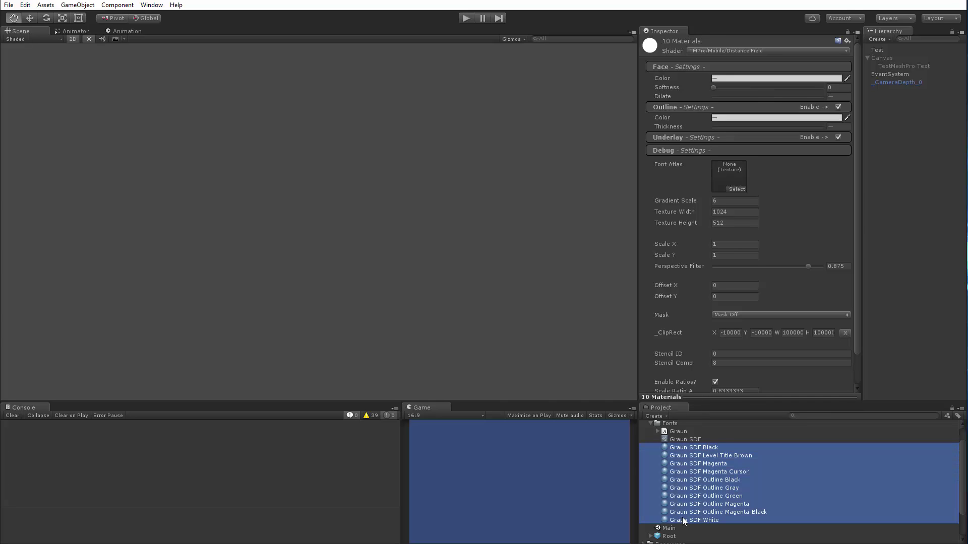
click(847, 41)
click(866, 123)
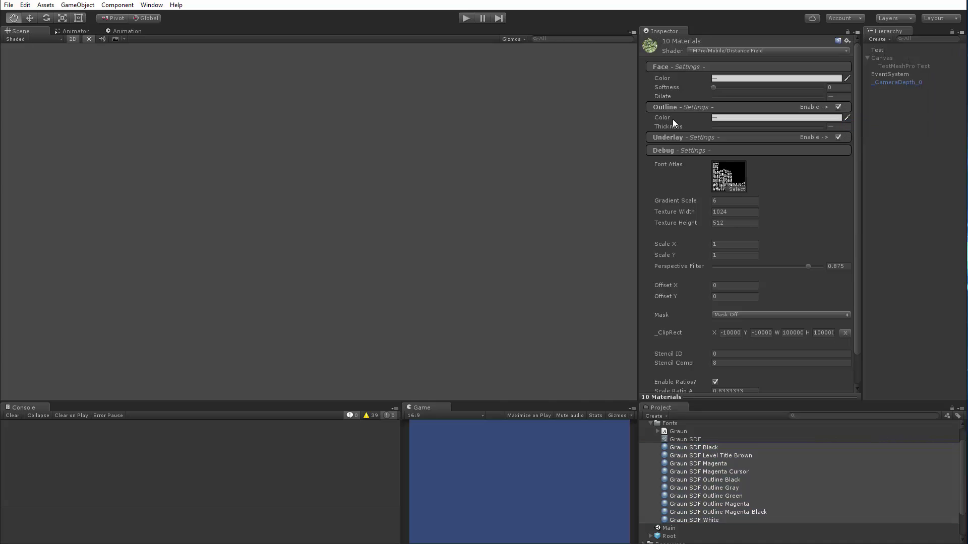
click(465, 17)
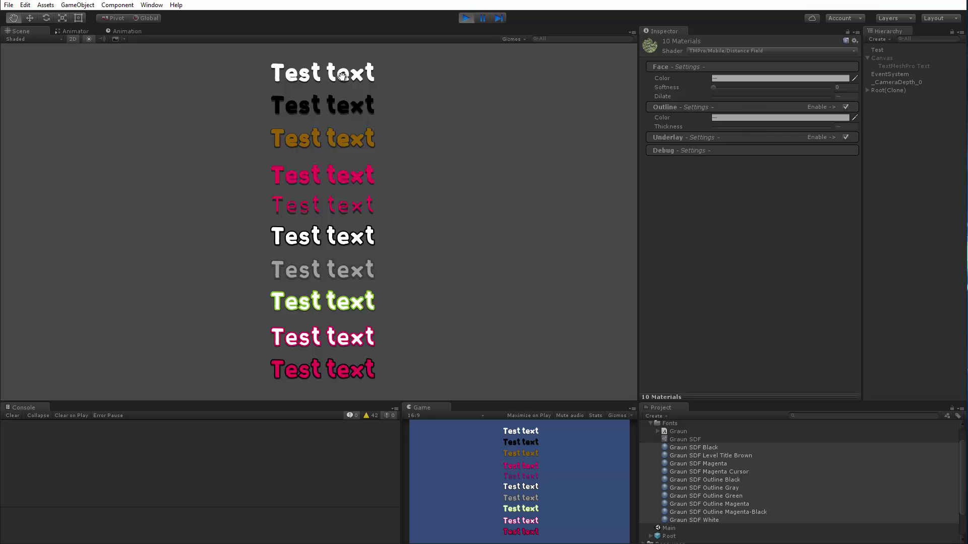
click(465, 19)
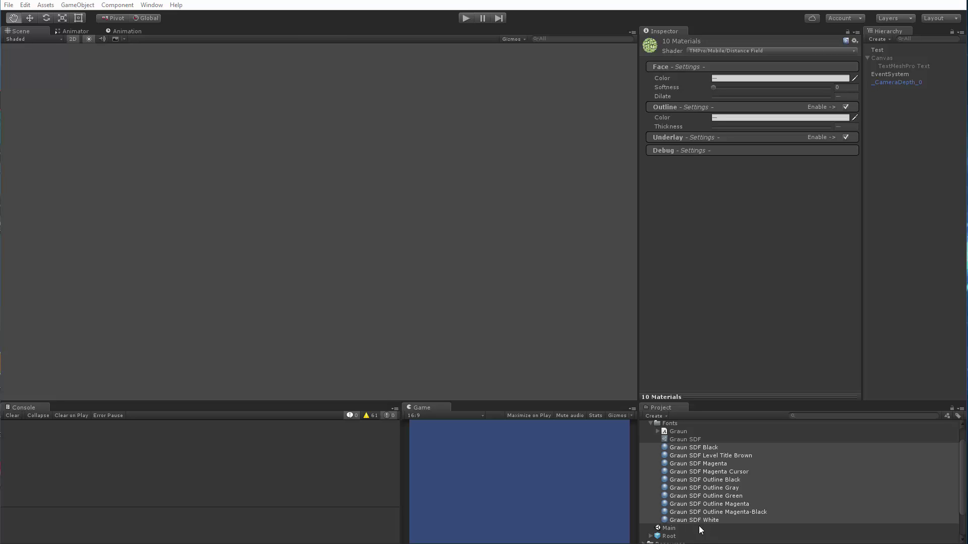
Set the Graun SDF Material's Font Atlas to None in its Debug settings.
click(662, 440)
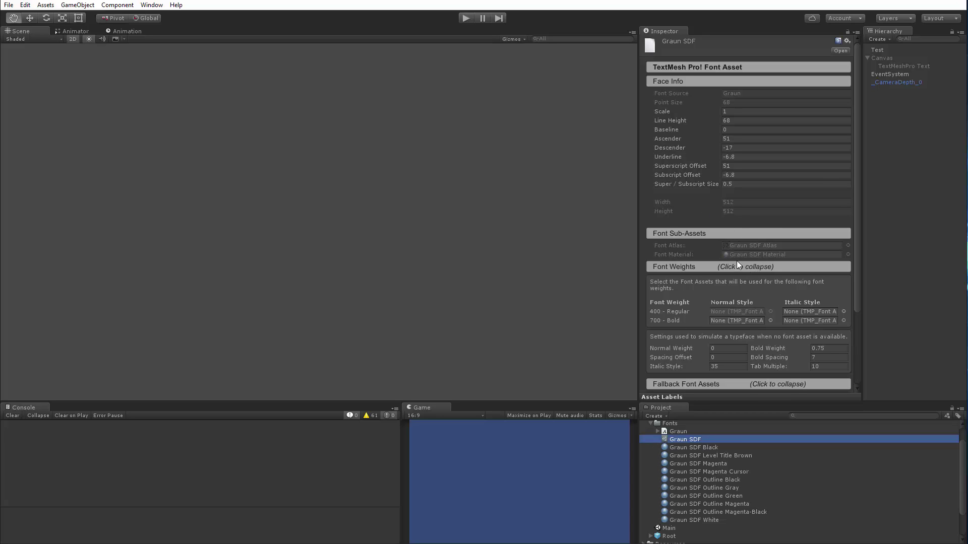
click(848, 247)
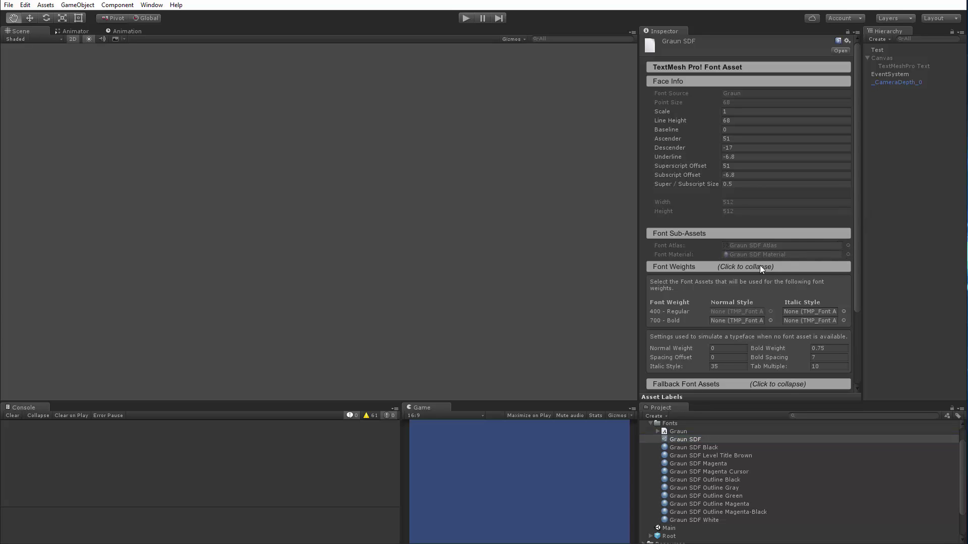
double_click(744, 255)
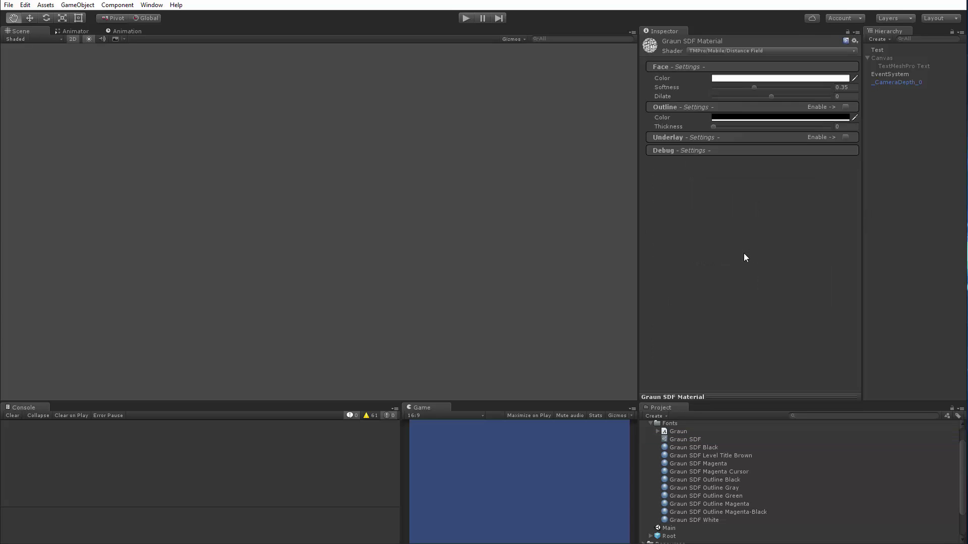
click(684, 151)
click(736, 189)
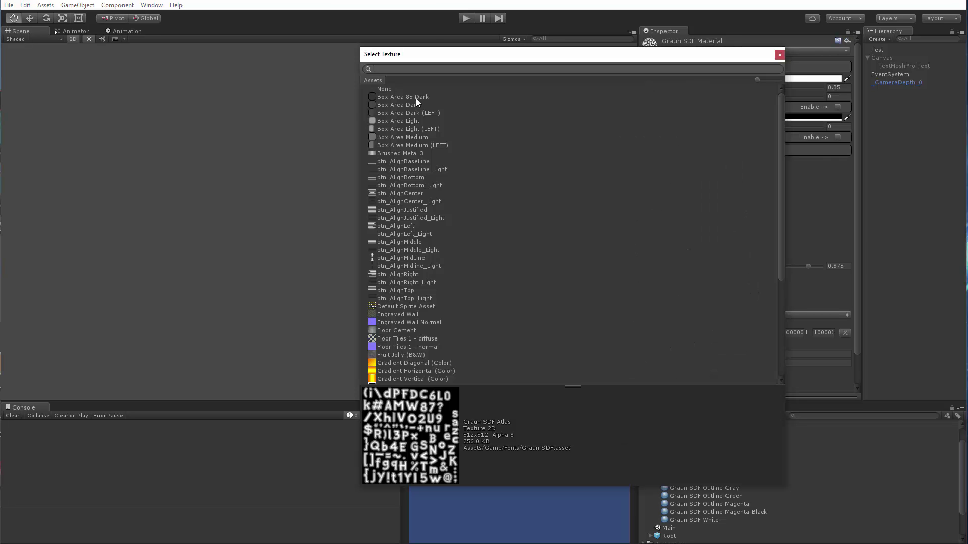
click(380, 88)
click(781, 54)
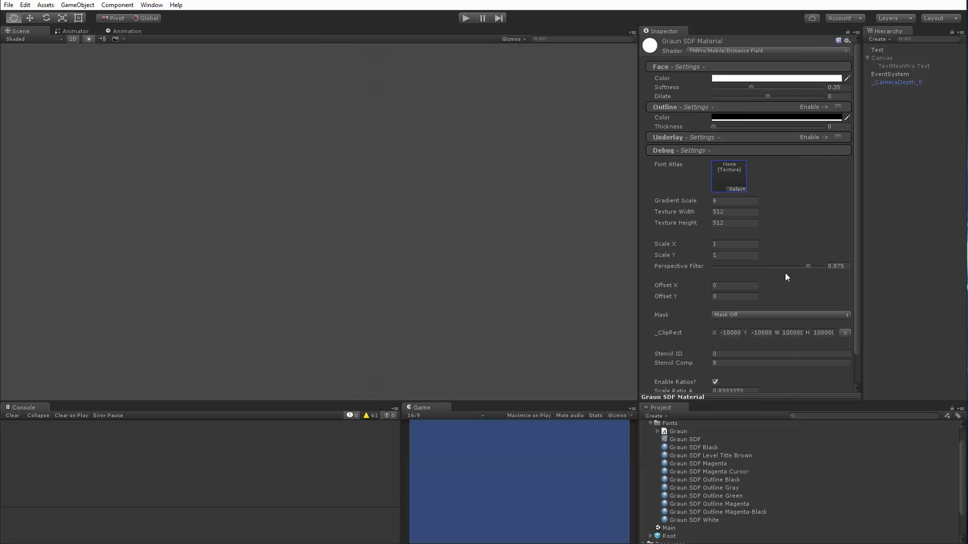
click(847, 40)
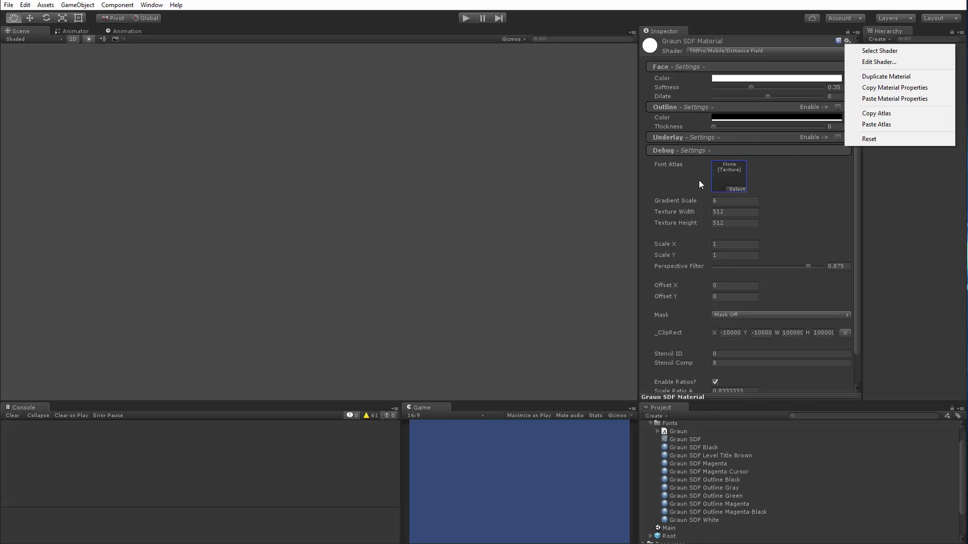
Copy the Graun SDF Atlas texture from the Graun SDF font asset.
click(802, 202)
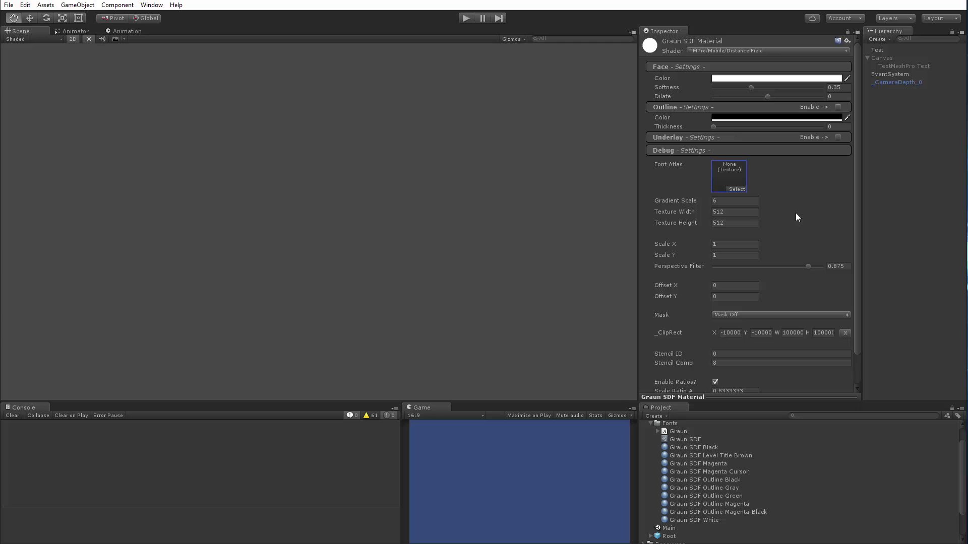
click(678, 439)
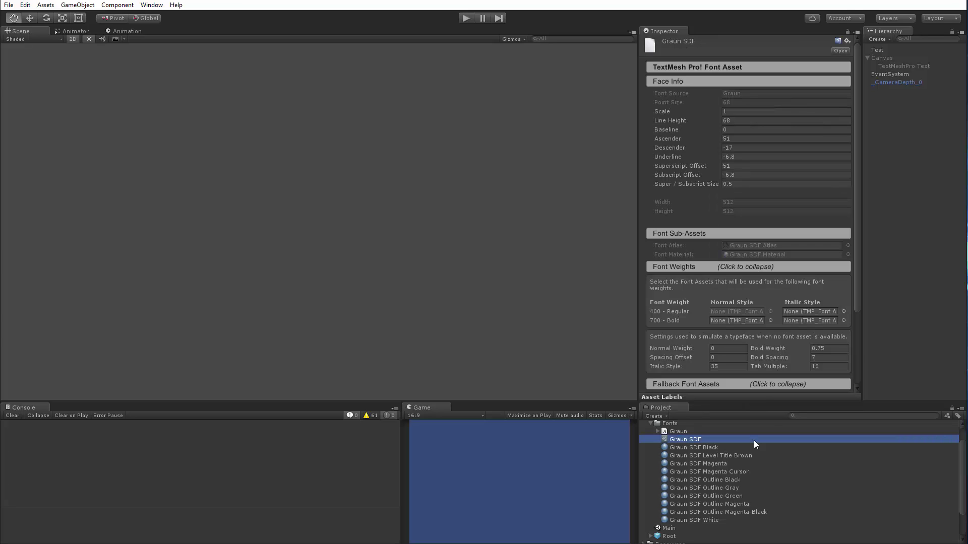
double_click(733, 245)
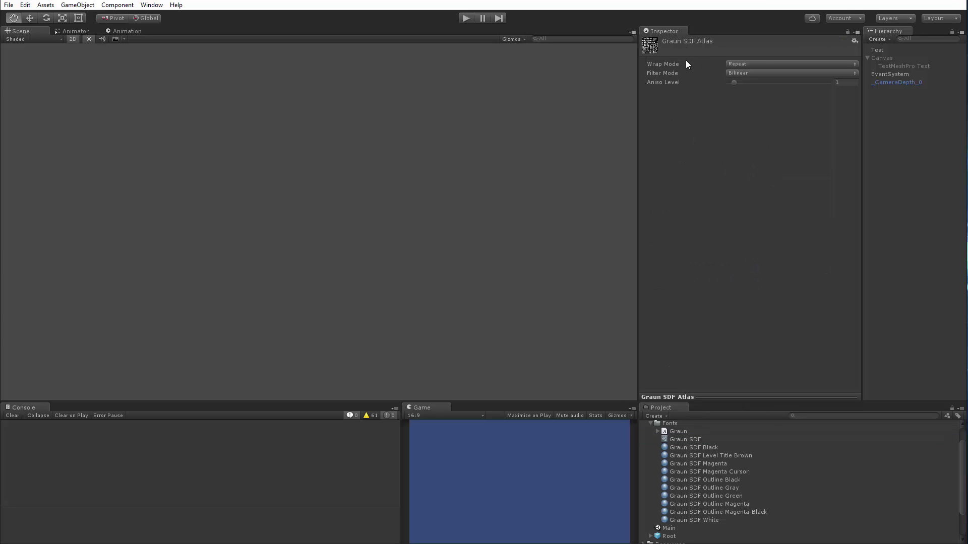
click(853, 41)
click(877, 66)
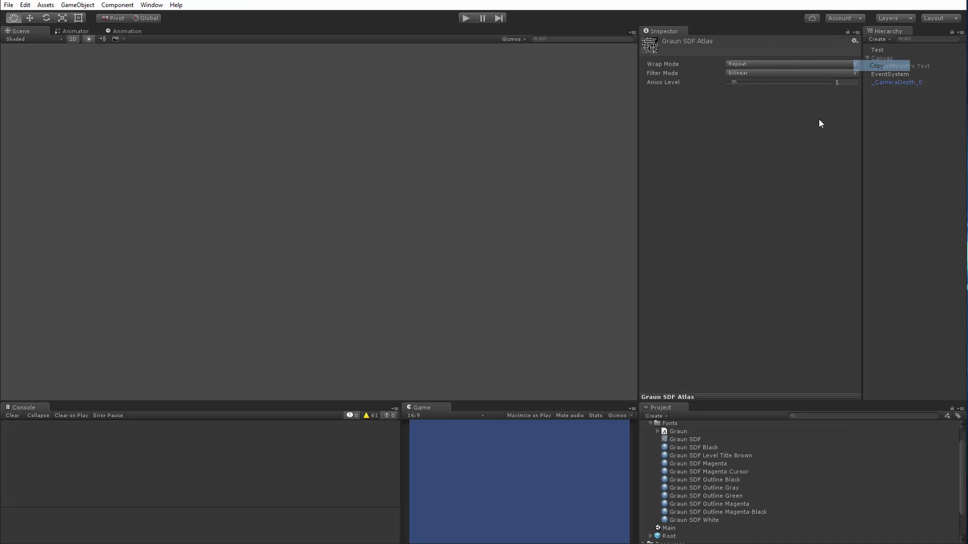
Paste the copied atlas into the Graun SDF Material's Font Atlas.
click(679, 440)
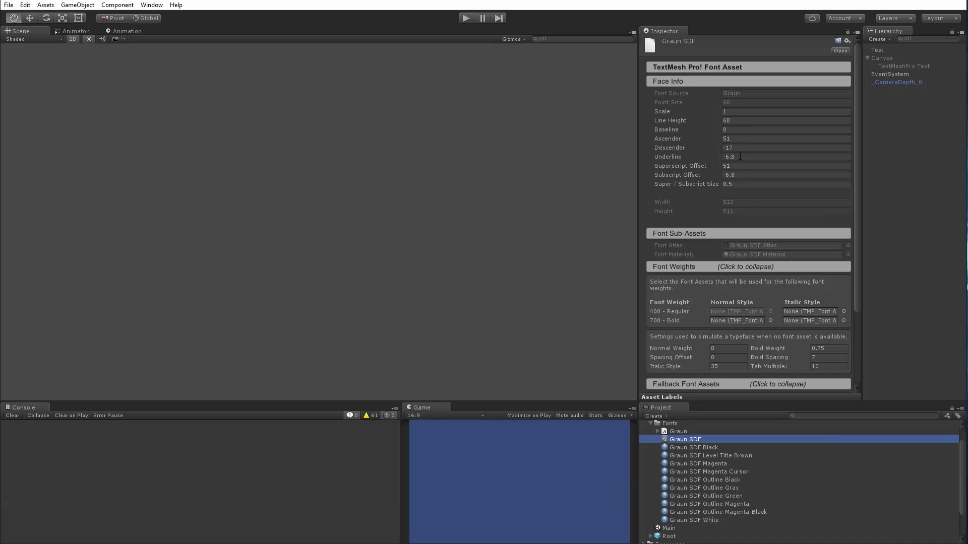
double_click(746, 255)
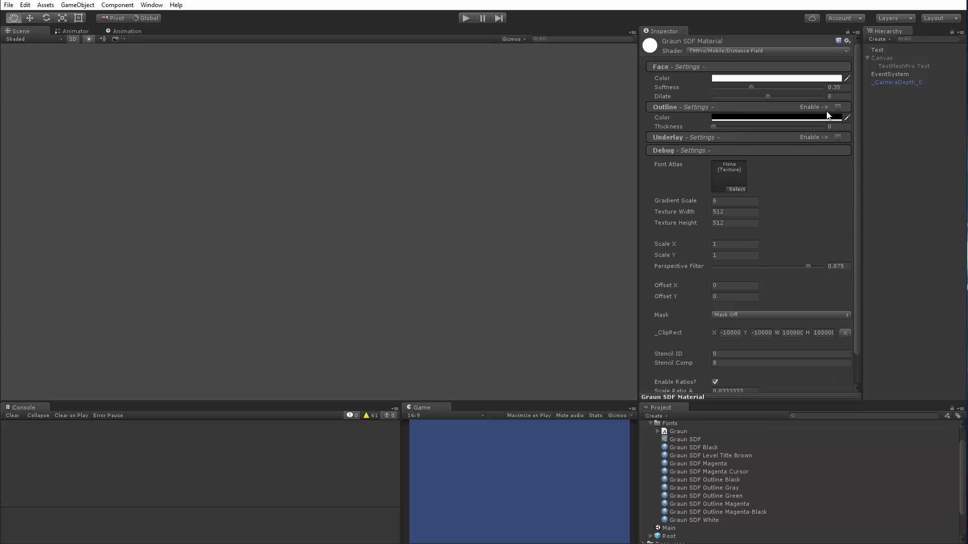
click(847, 41)
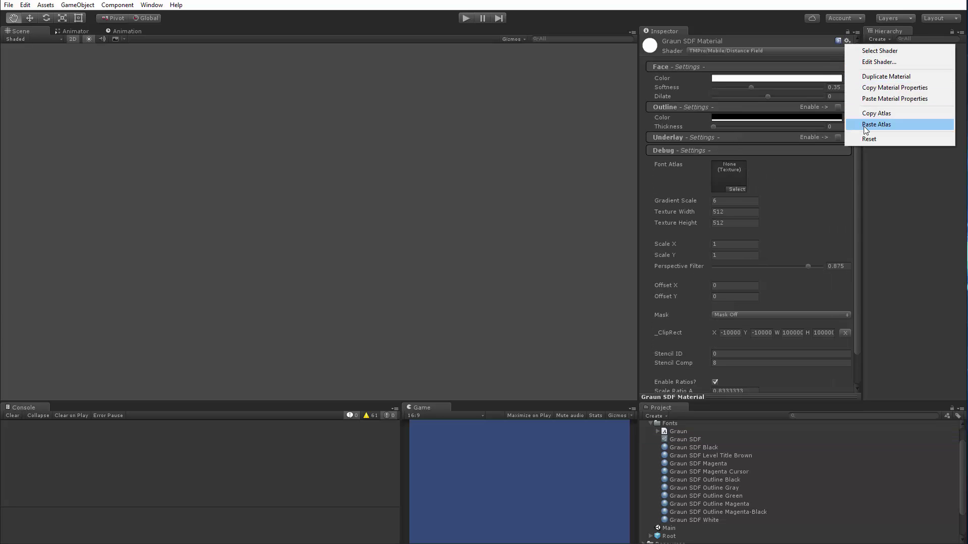
click(863, 125)
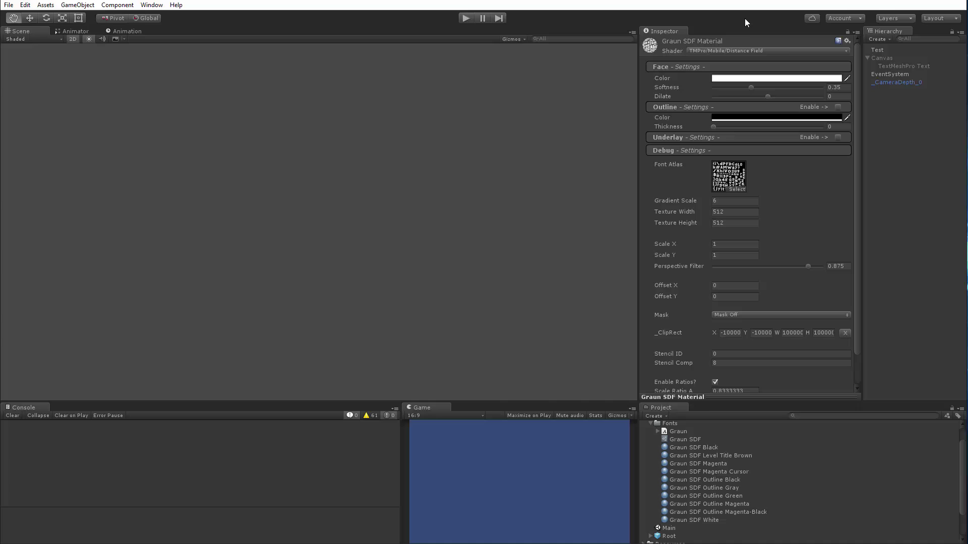
Set the Graun SDF Material's Font Atlas back to None.
click(737, 190)
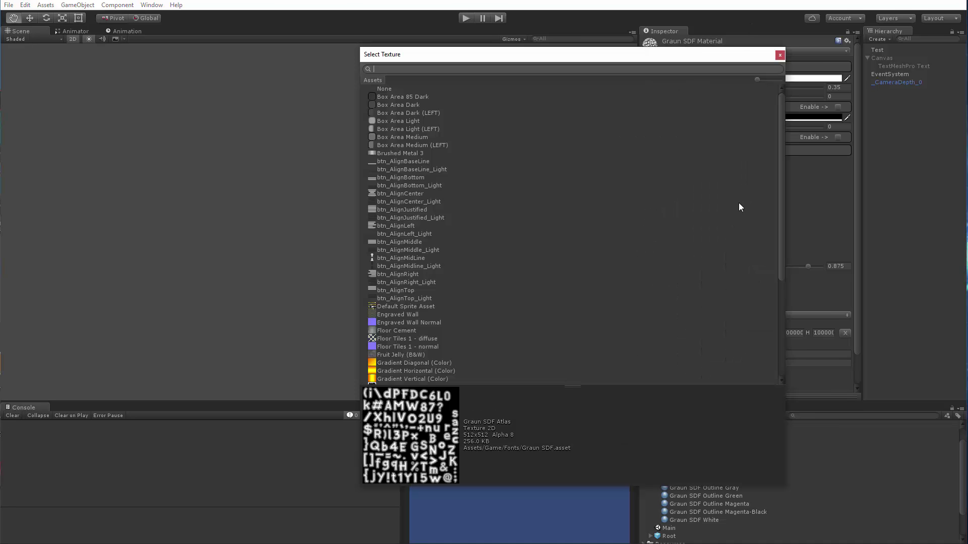
click(383, 89)
click(780, 54)
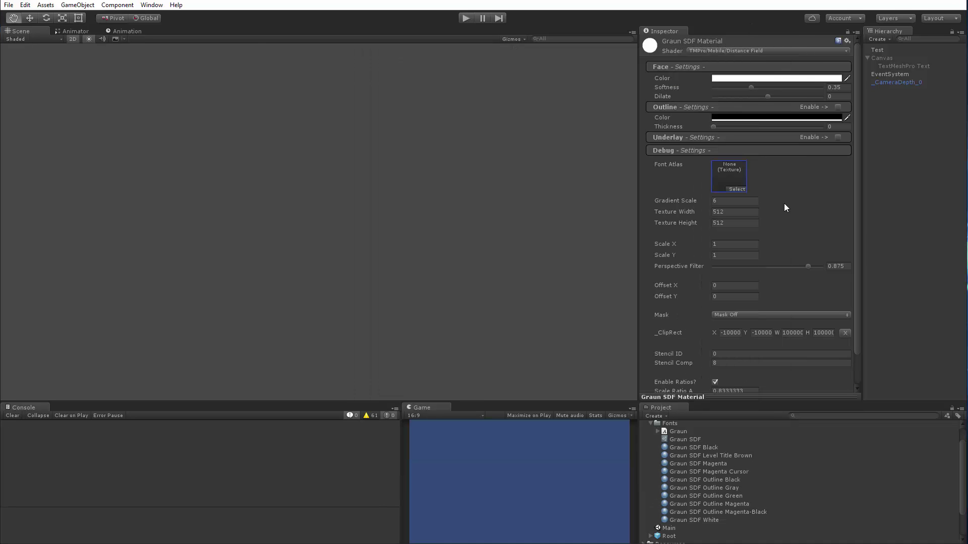
Check the Black, Level Title Brown, Magenta, Magenta Cursor and Outline Black presets, then return to Graun SDF.
click(688, 447)
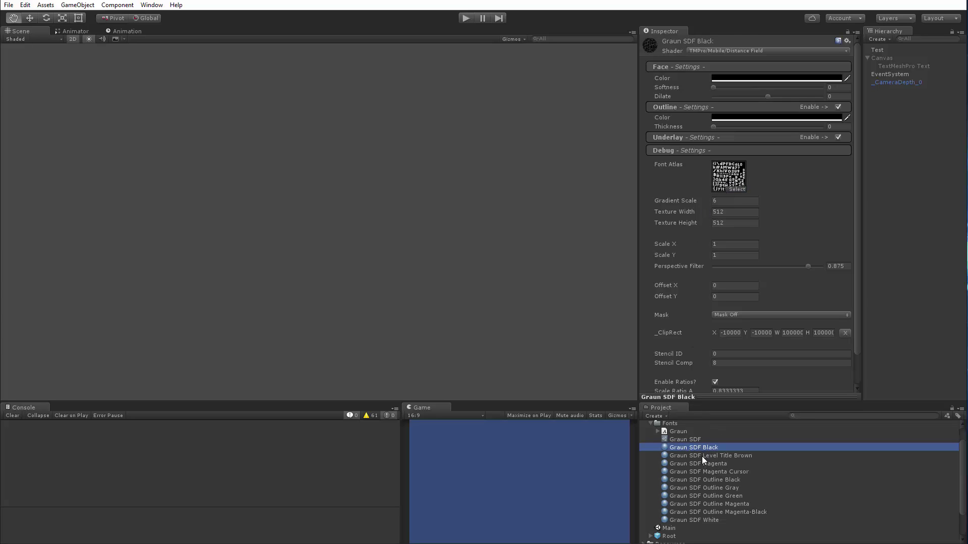
click(703, 455)
click(706, 463)
click(706, 471)
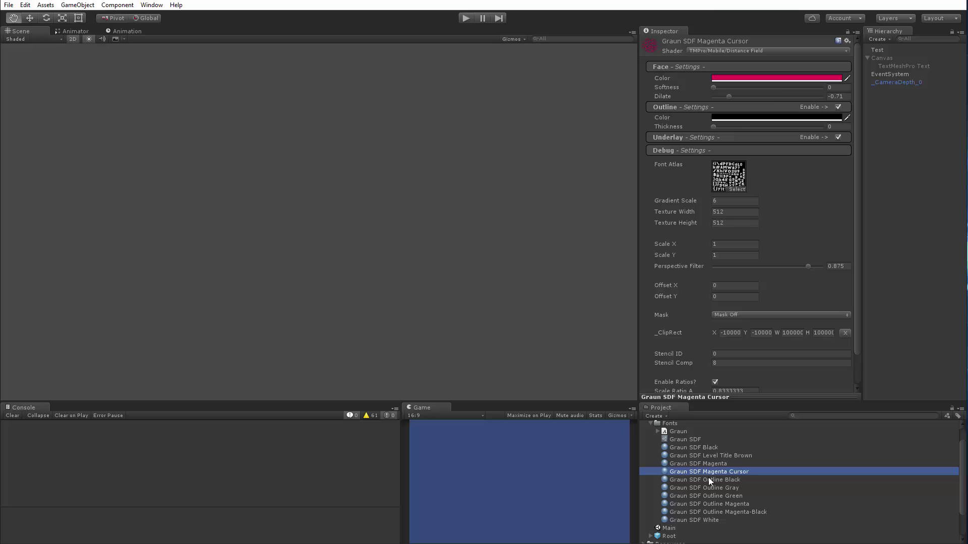
click(709, 477)
click(688, 445)
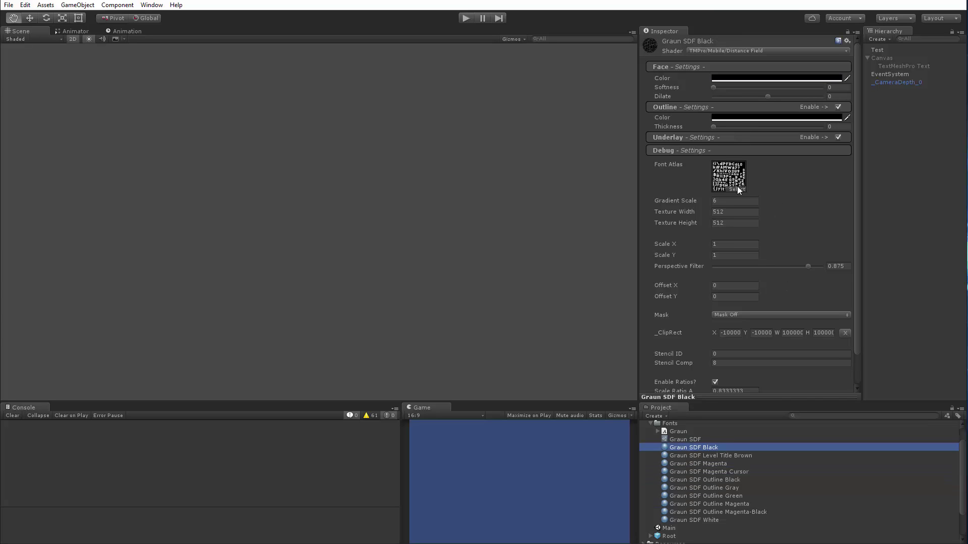
click(685, 440)
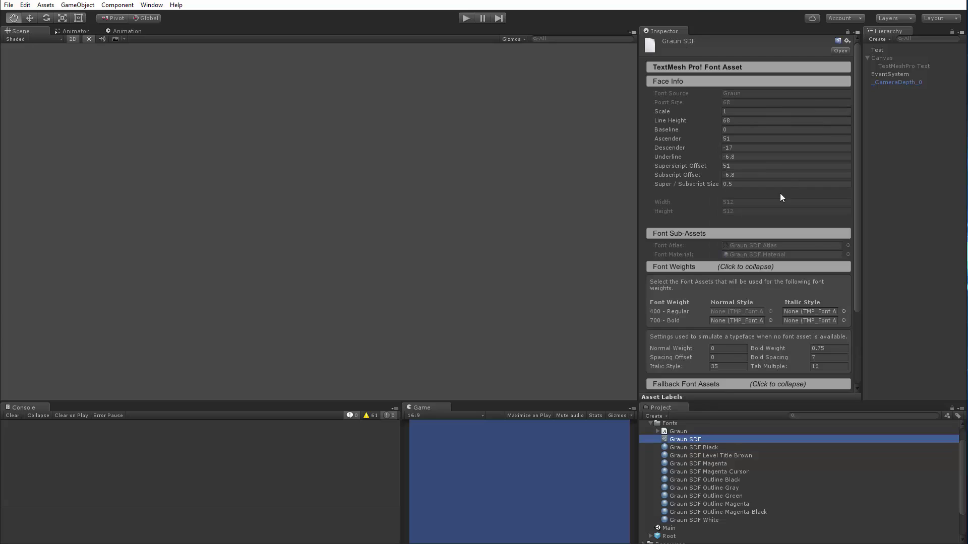
double_click(742, 255)
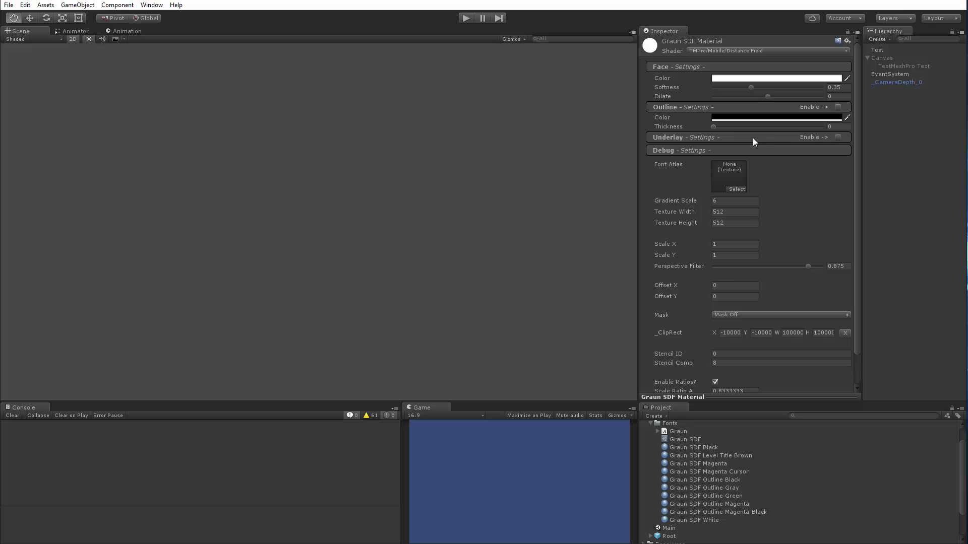
click(678, 440)
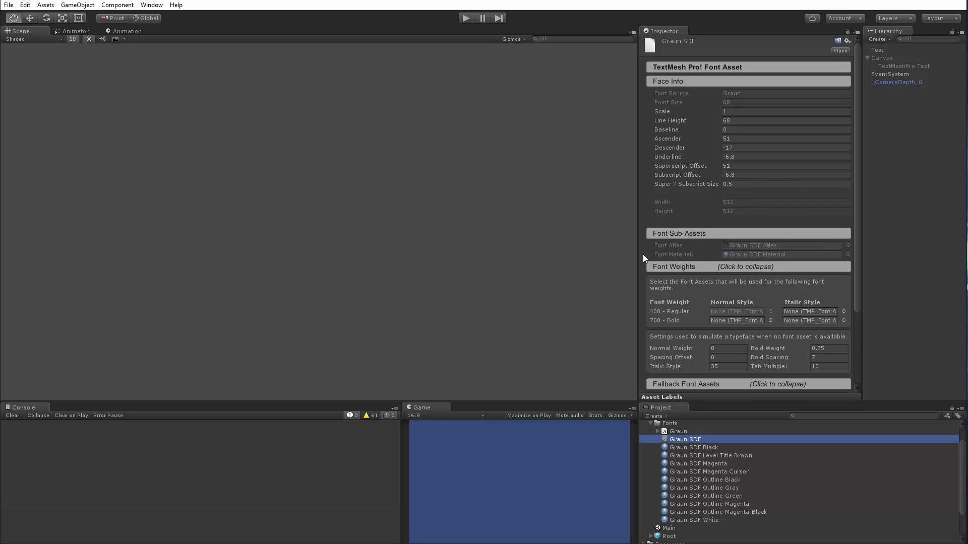
Generate a font atlas from the Graun font in the TextMeshPro Font Asset Creator.
click(152, 5)
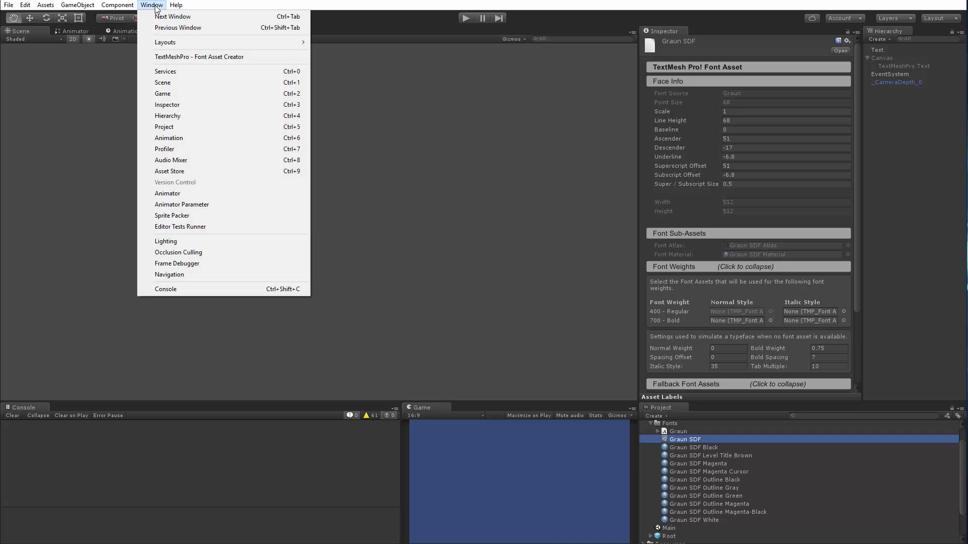
click(179, 57)
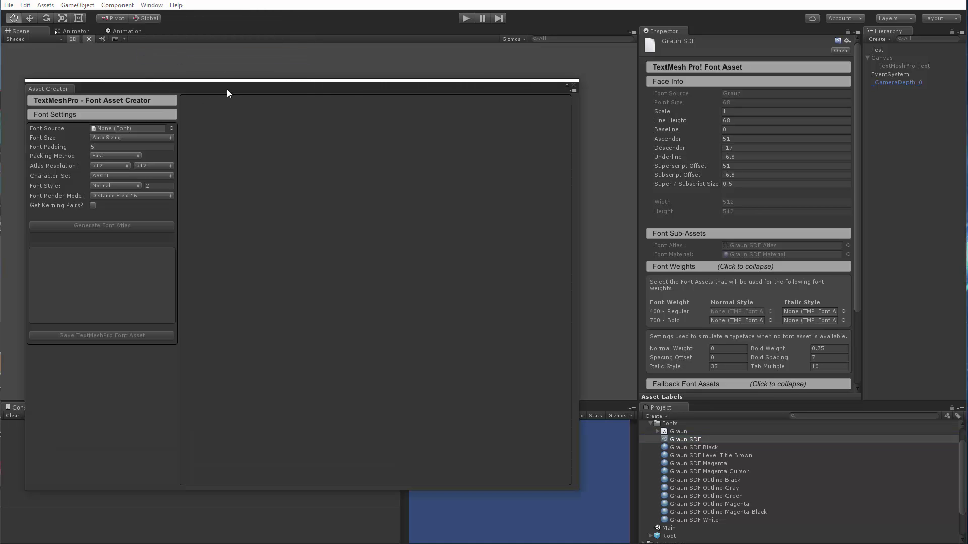
click(172, 129)
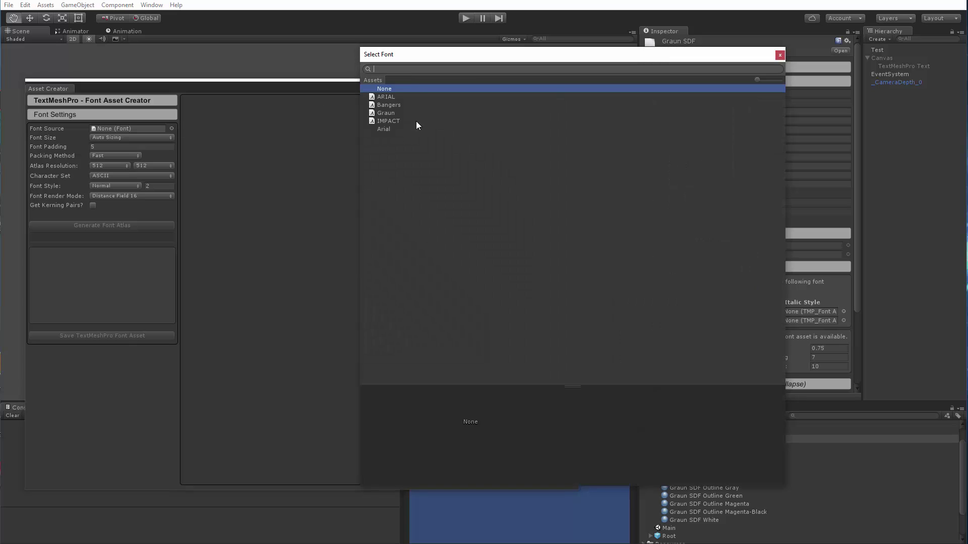
click(380, 113)
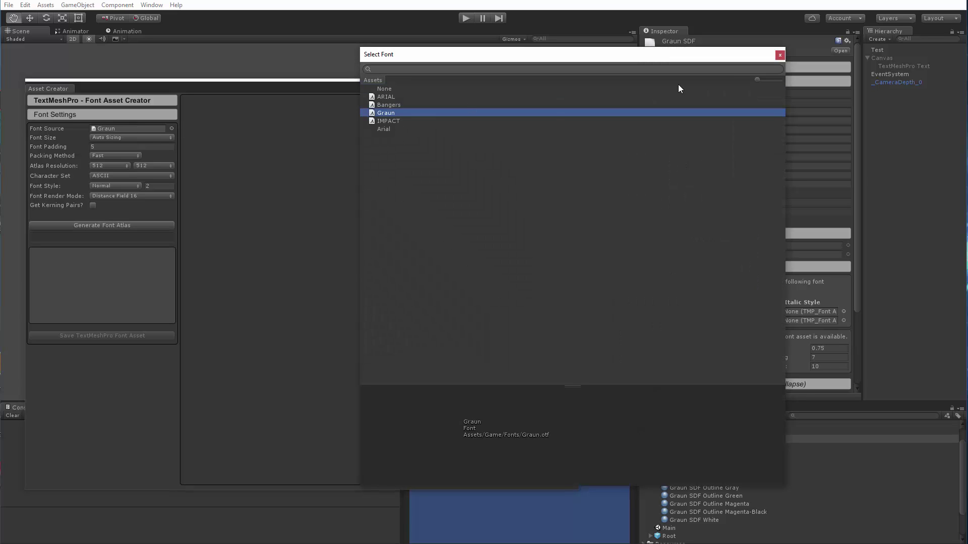
click(780, 56)
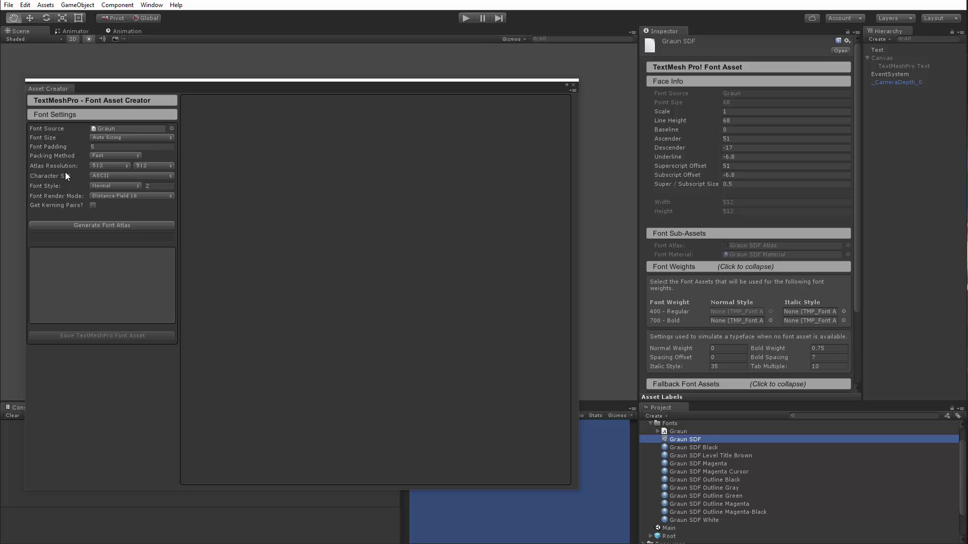
click(99, 226)
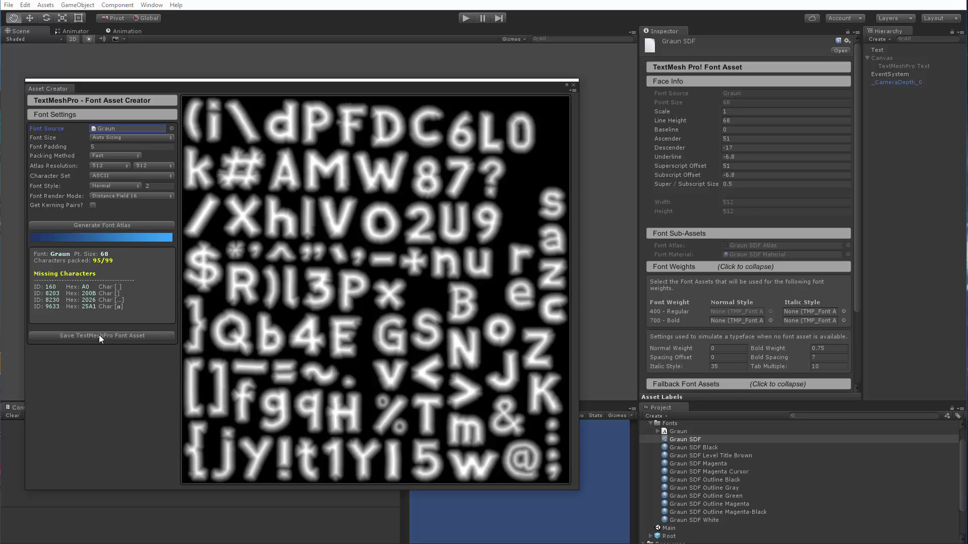
Save the generated asset over Graun SDF.asset, confirming the replacement.
click(98, 335)
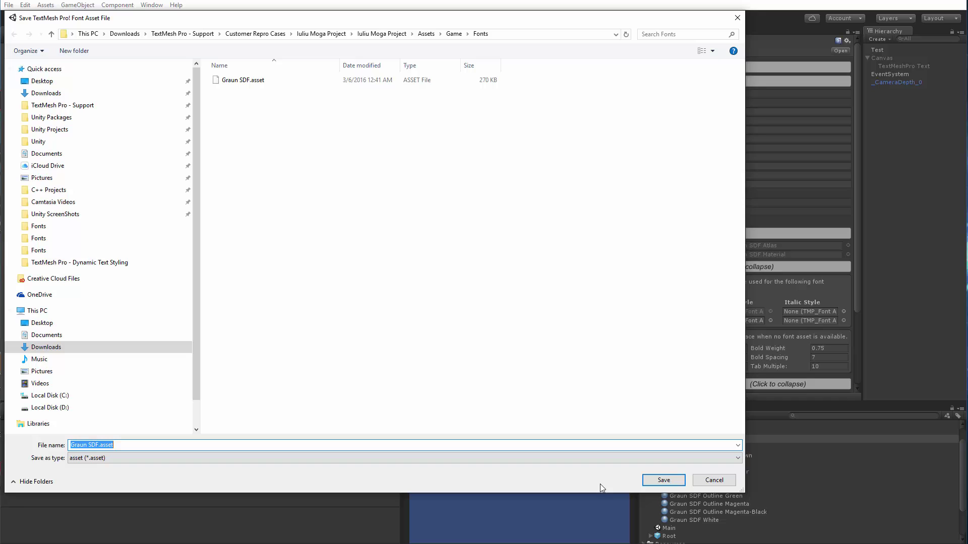
click(663, 480)
click(606, 329)
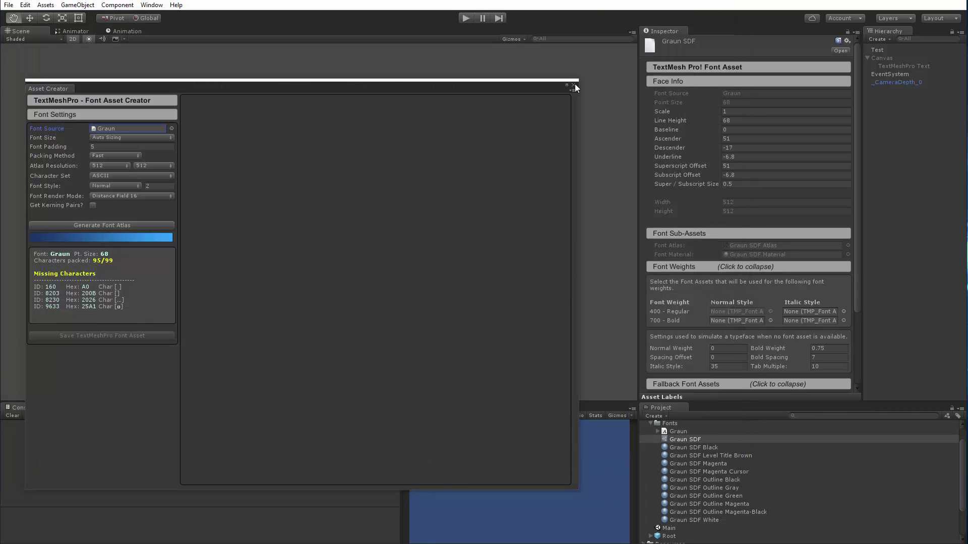
click(575, 84)
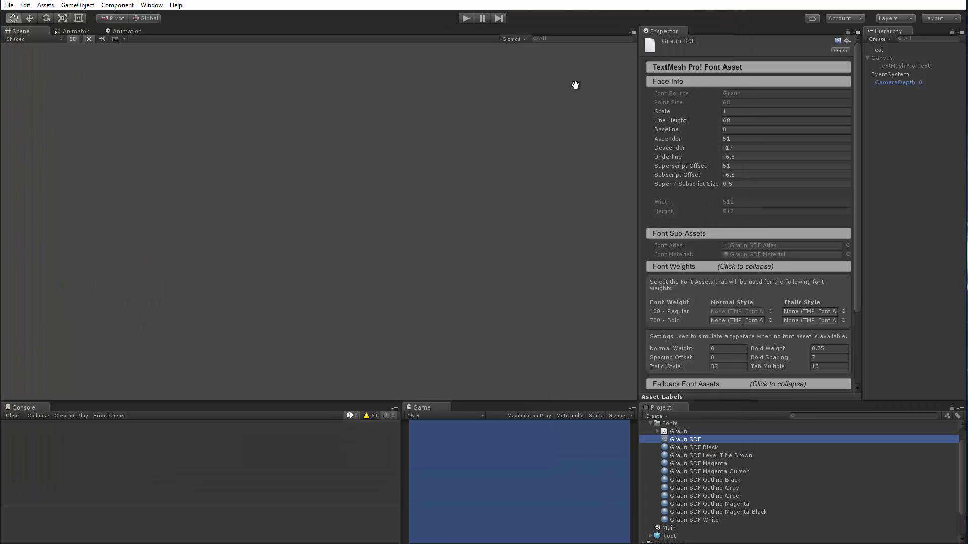
Inspect the Graun SDF Material, then return to the Graun SDF font asset.
double_click(744, 254)
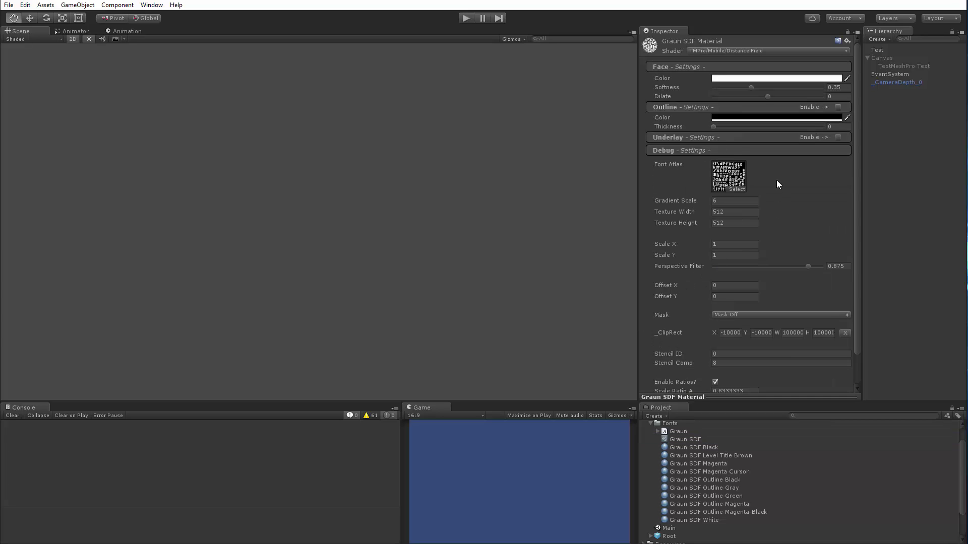
click(847, 40)
click(770, 32)
click(680, 440)
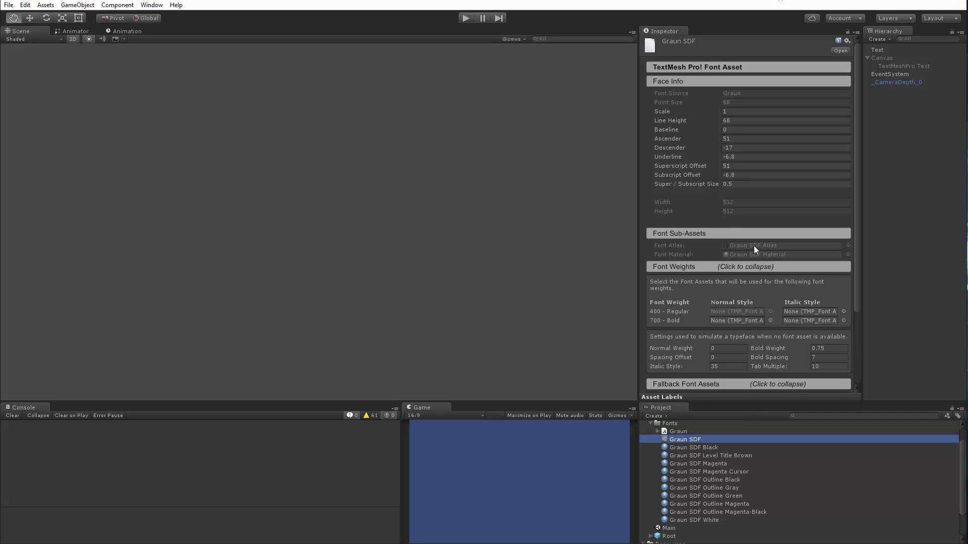
Check the Graun SDF Black, Magenta and Magenta Cursor presets for a font atlas.
click(691, 447)
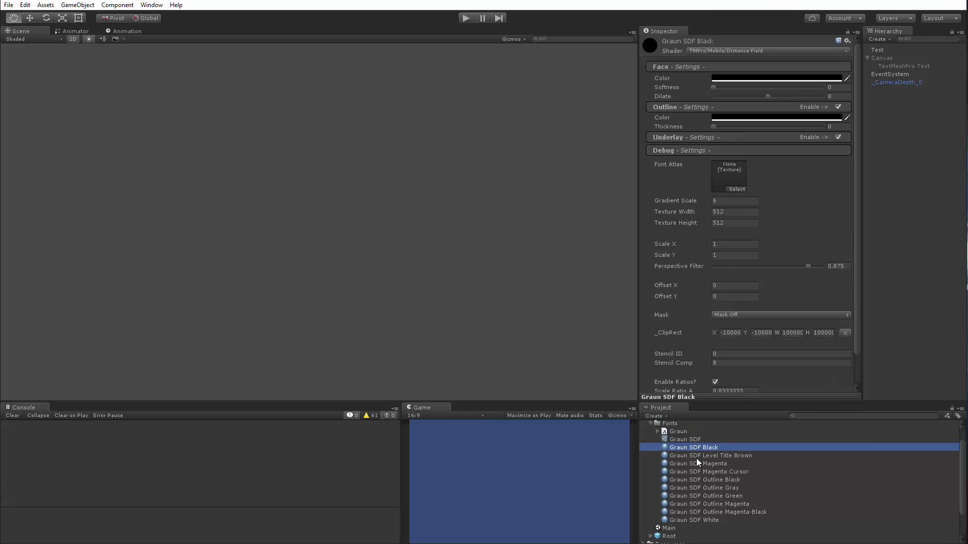
click(697, 456)
click(697, 463)
click(697, 471)
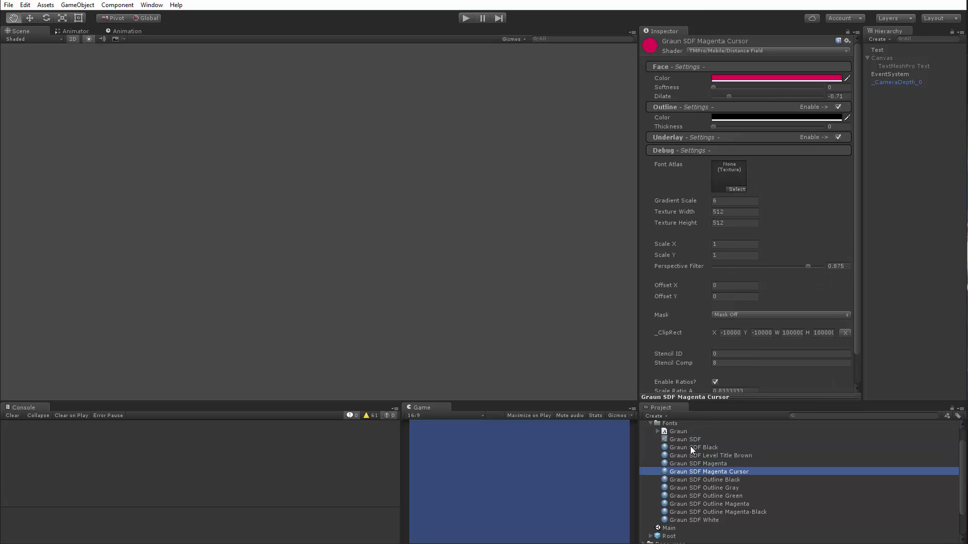
click(691, 447)
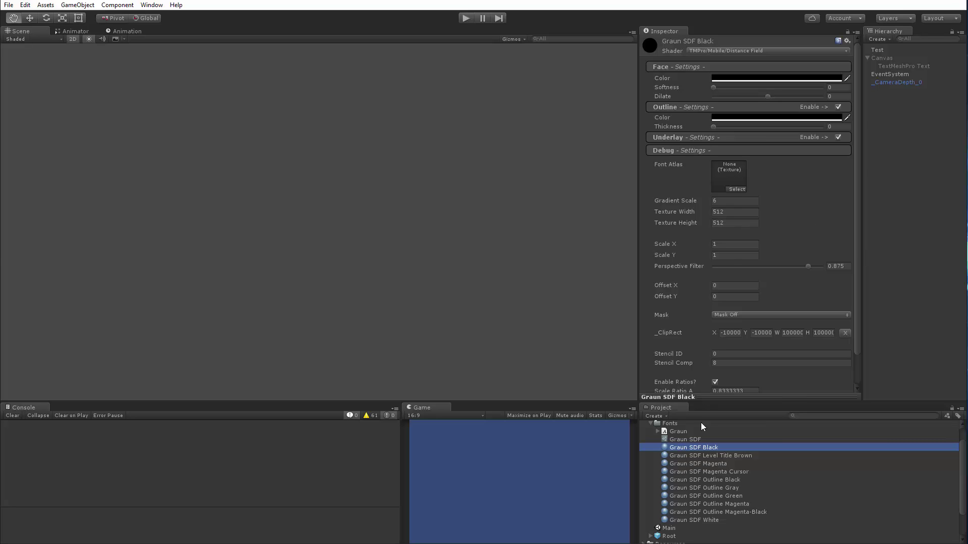
click(677, 440)
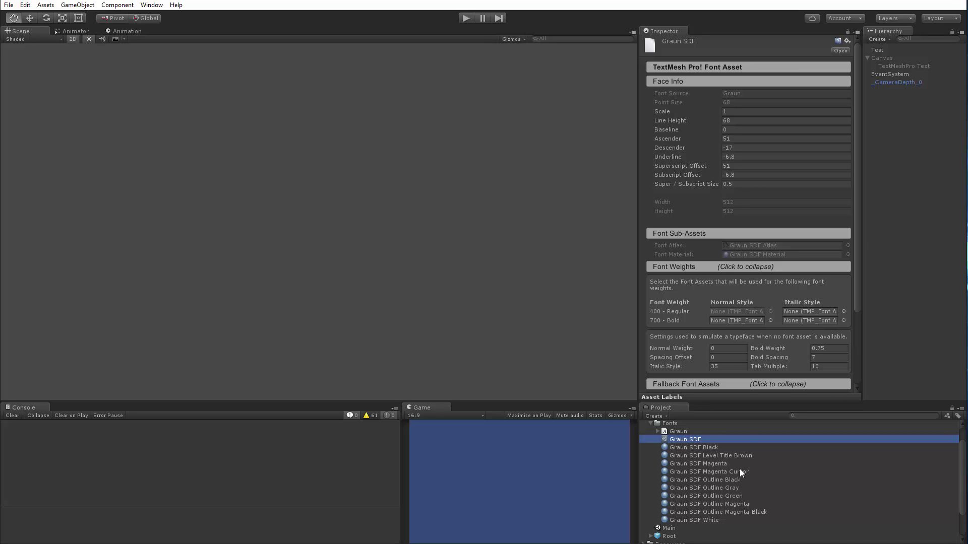
Copy the font atlas from the Graun SDF font asset's own material.
double_click(739, 254)
click(847, 41)
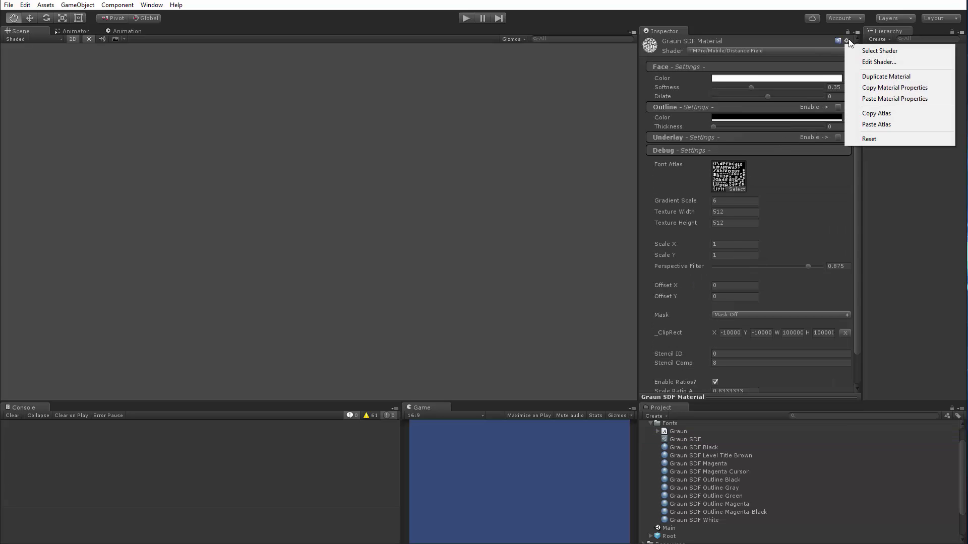
click(869, 113)
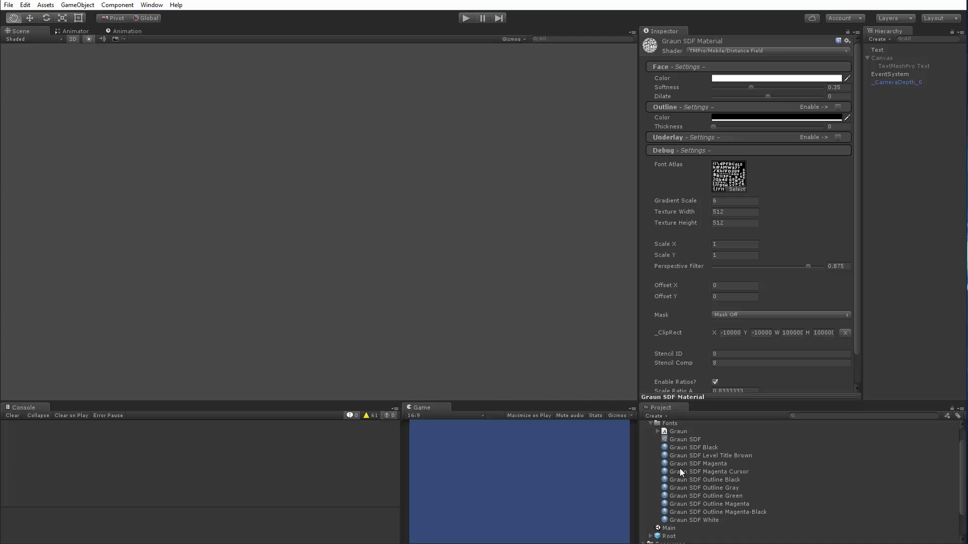
click(678, 448)
Paste the copied font atlas into all ten Graun SDF presets.
shift+click(691, 521)
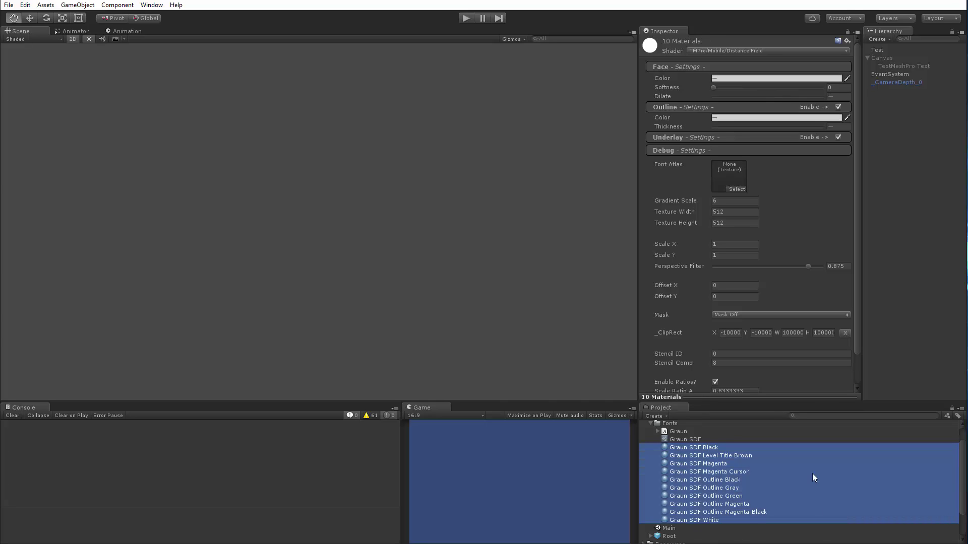
click(846, 41)
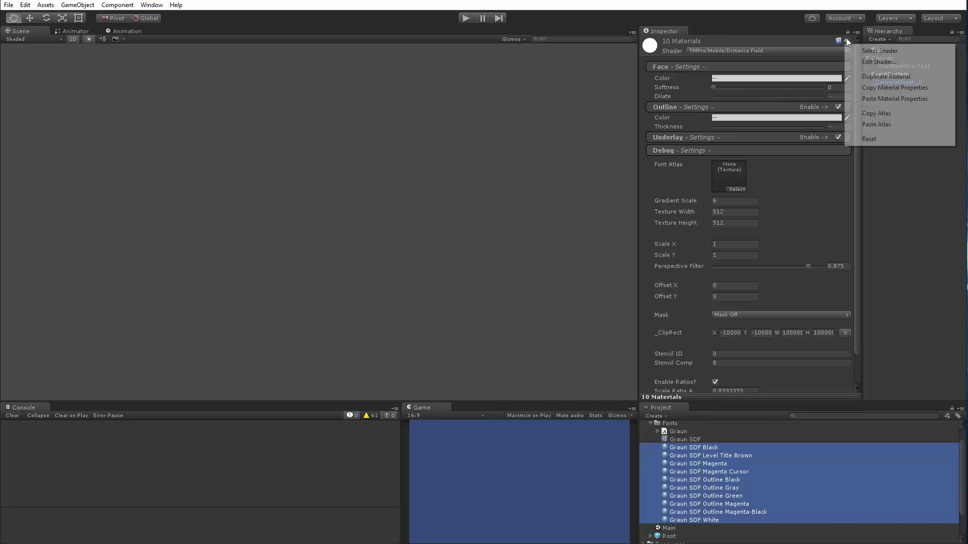
click(873, 126)
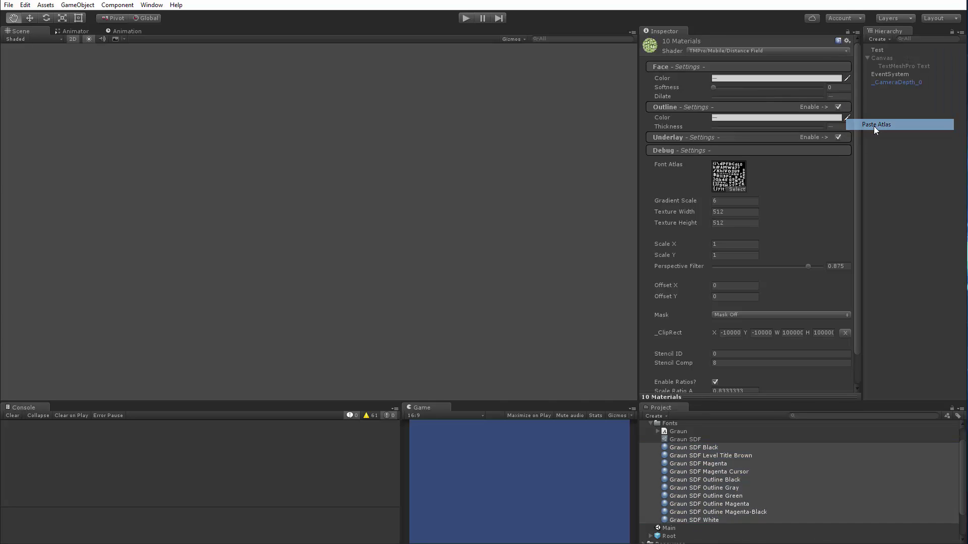
Run the scene to test the coloured text, then stop and reselect Graun SDF.
click(472, 17)
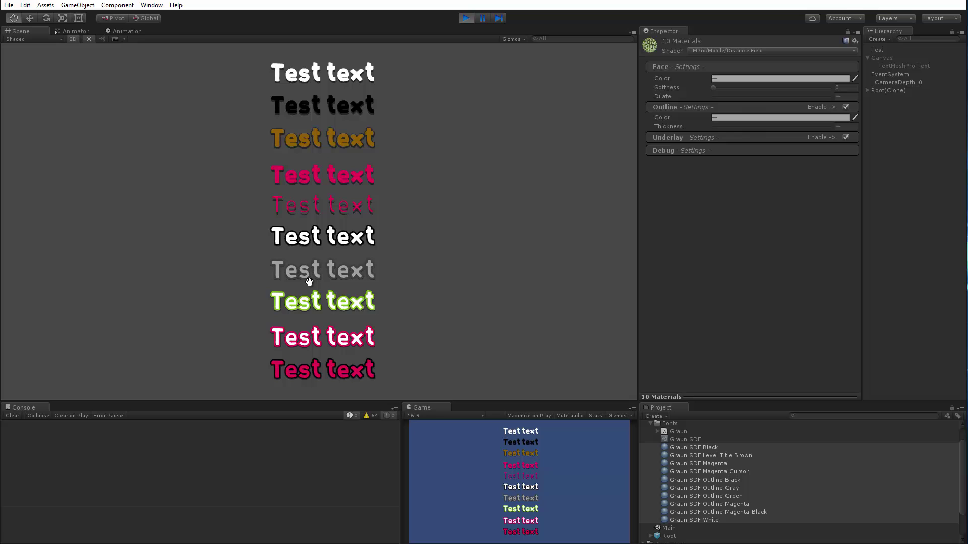
click(466, 18)
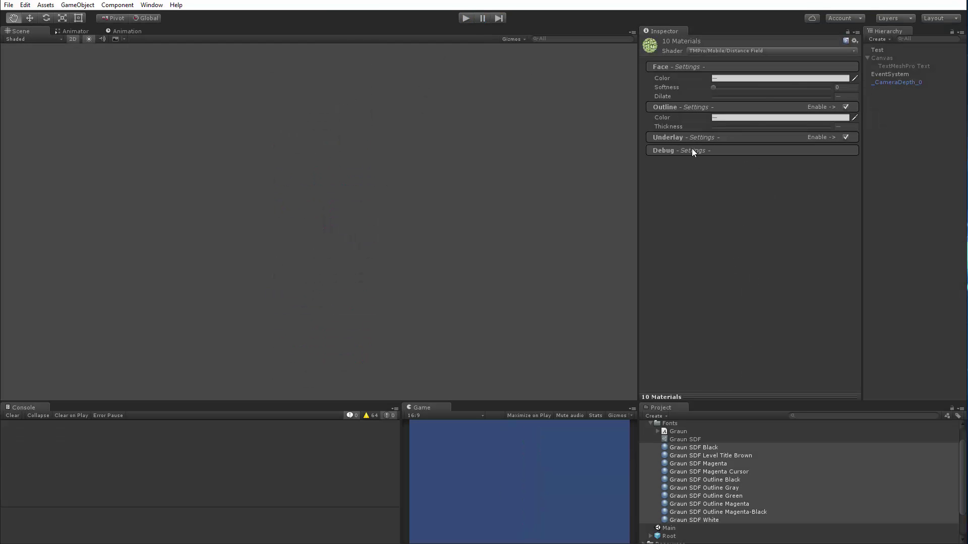
click(685, 439)
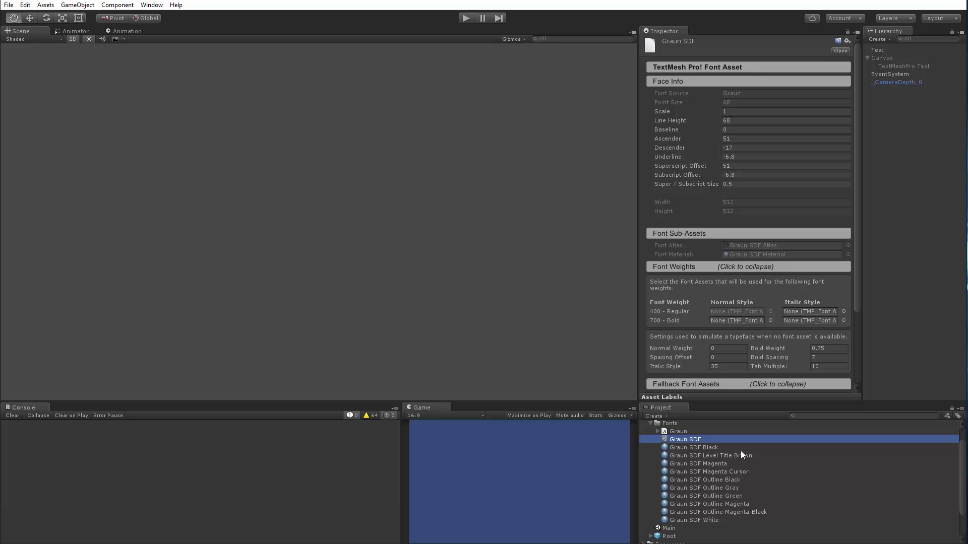
Set Graun as the source font in the TextMeshPro Font Asset Creator.
click(151, 4)
click(178, 57)
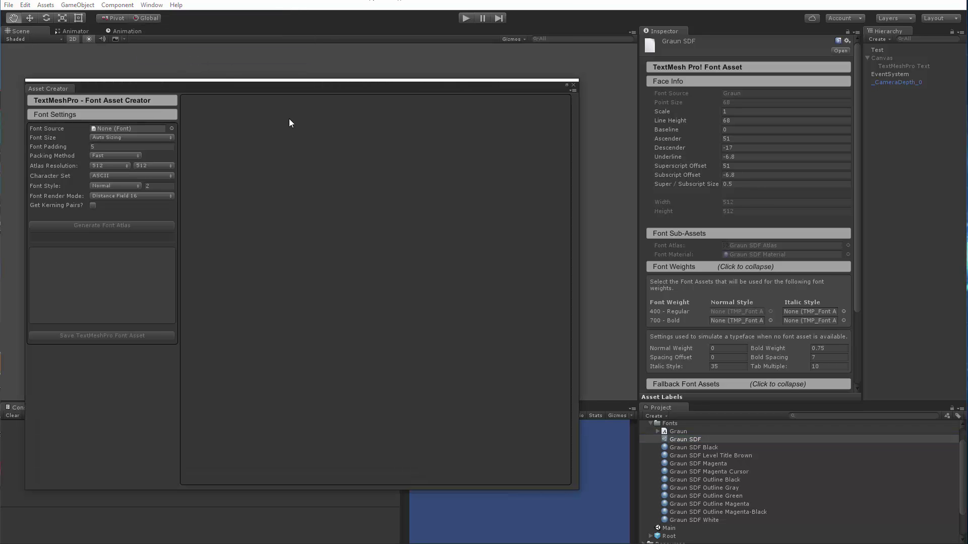
click(171, 128)
click(387, 113)
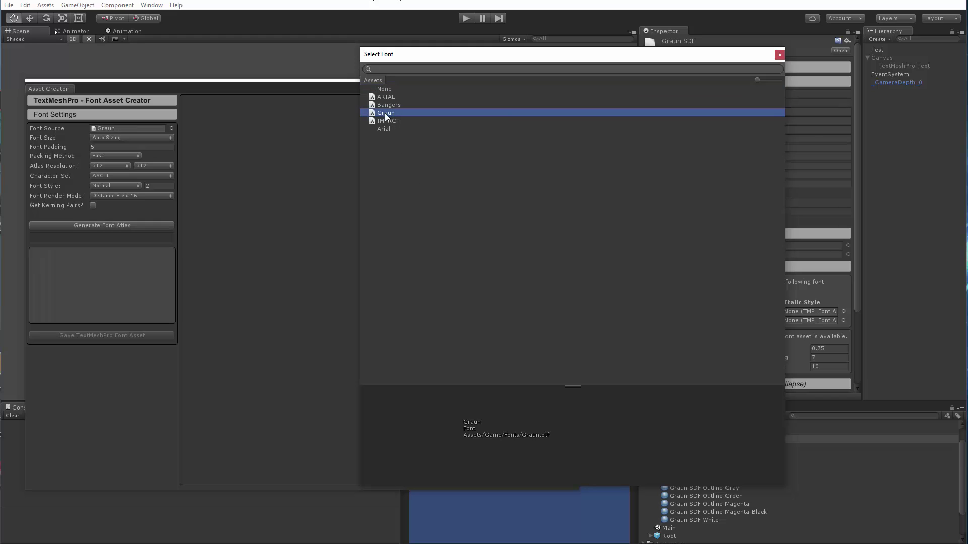
click(779, 55)
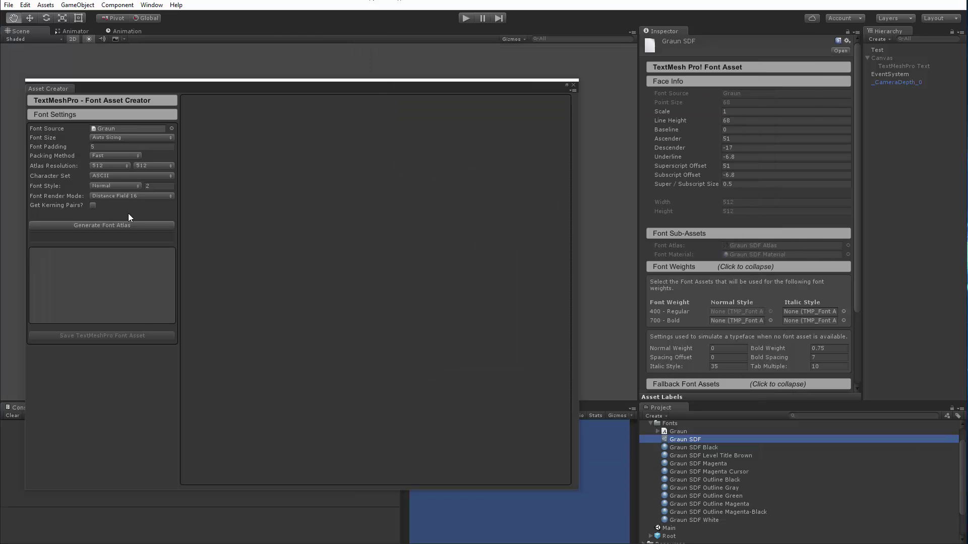
Generate a 1024 × 1024 atlas with padding 9 and start saving it.
click(100, 165)
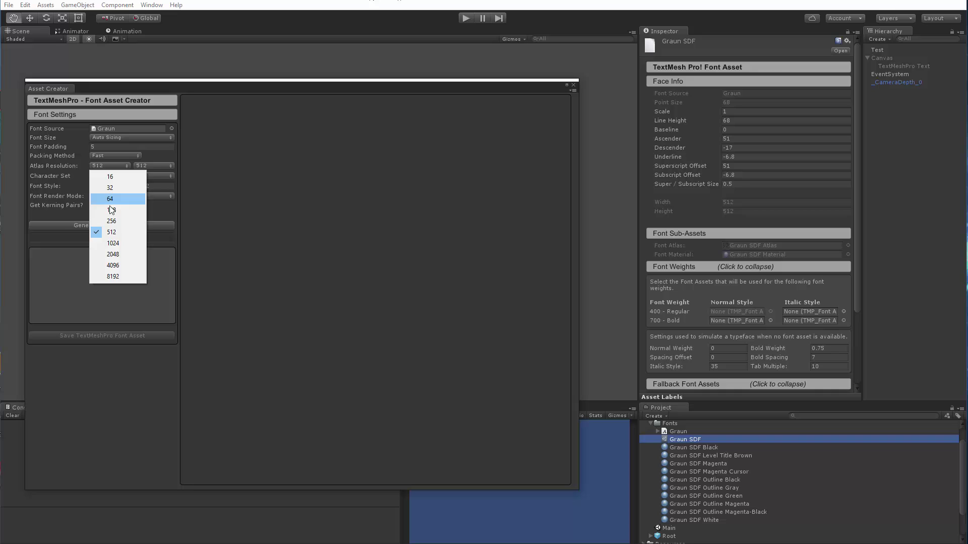
click(136, 244)
click(140, 165)
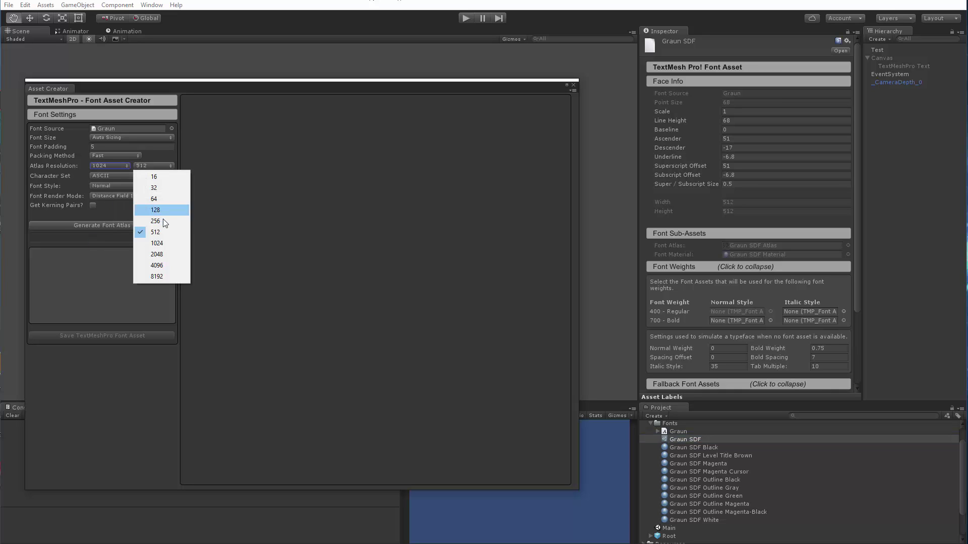
click(156, 246)
click(109, 149)
text(9)
key(Tab)
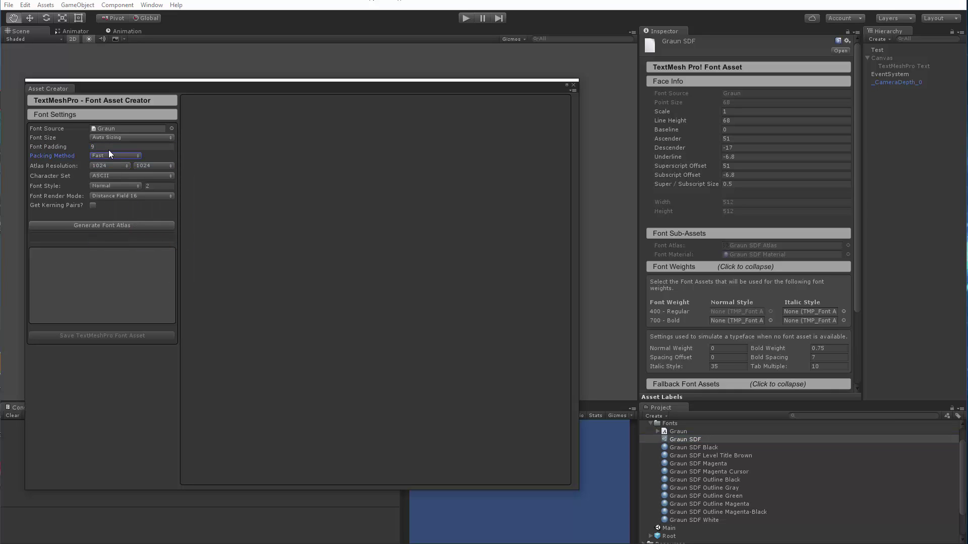
click(102, 225)
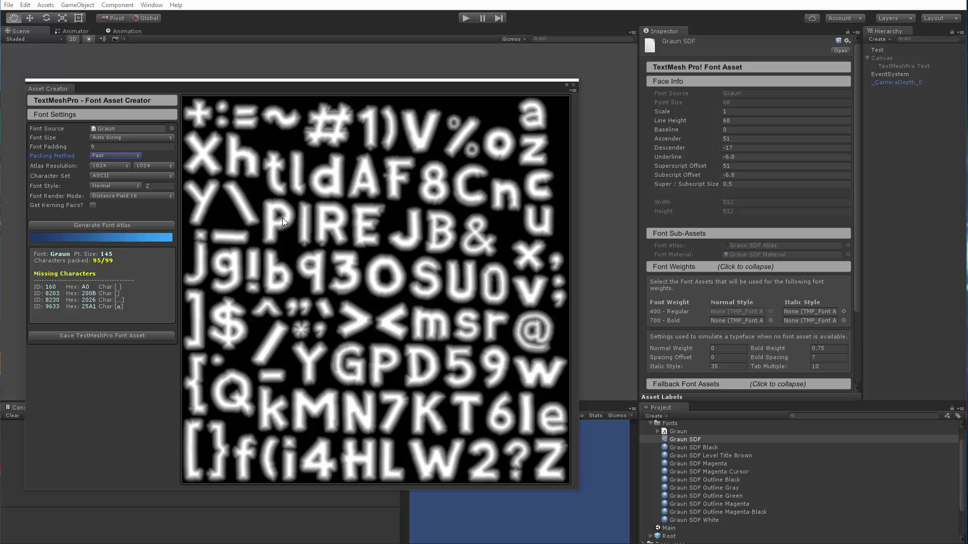
click(83, 337)
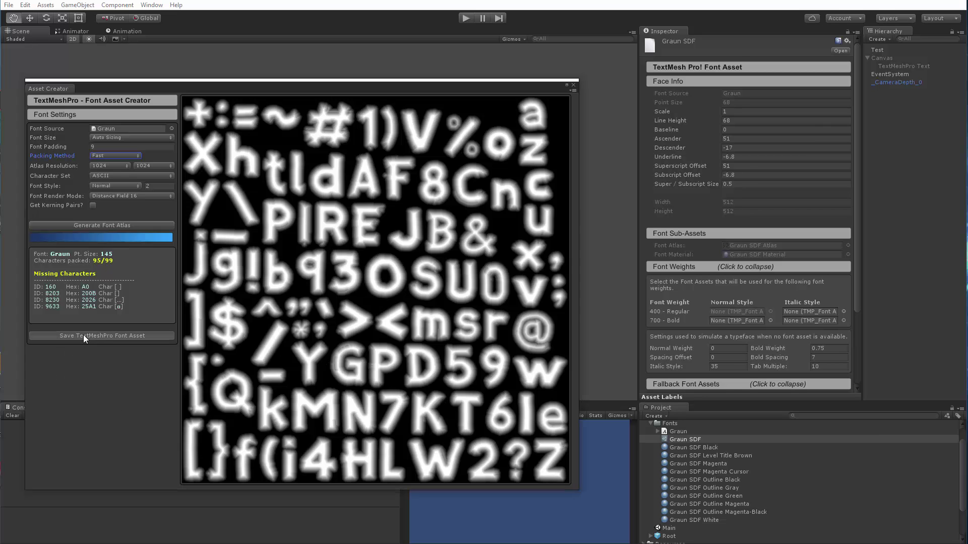
Replace Graun SDF.asset with the new atlas and close the Font Asset Creator.
click(656, 481)
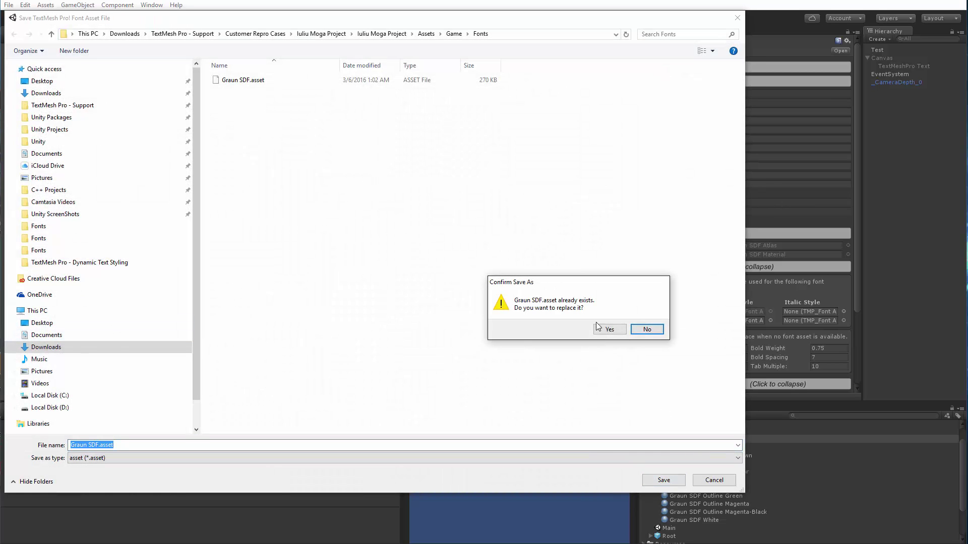
click(604, 328)
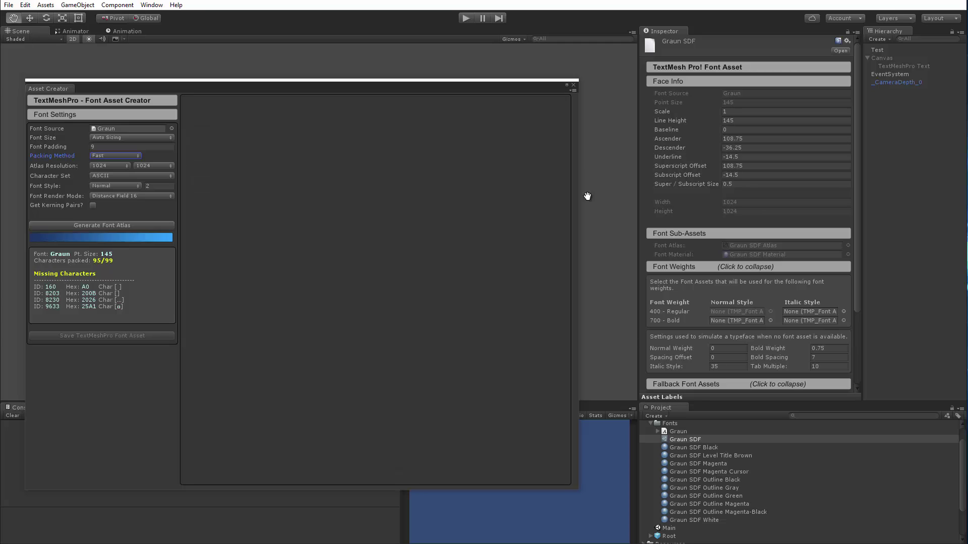
click(573, 84)
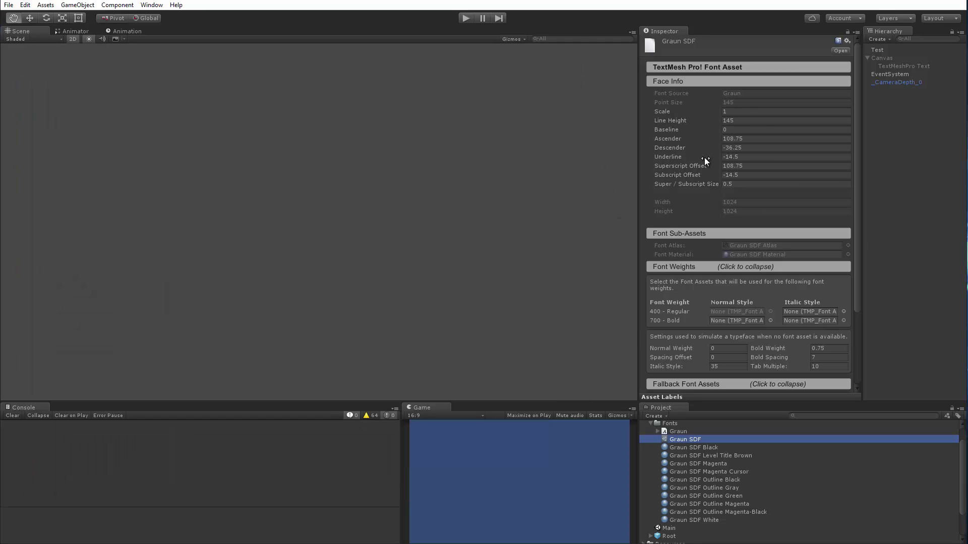
Inspect the Graun SDF Atlas texture, then return to the Graun SDF font asset.
scroll(720, 186, down, 3)
double_click(733, 155)
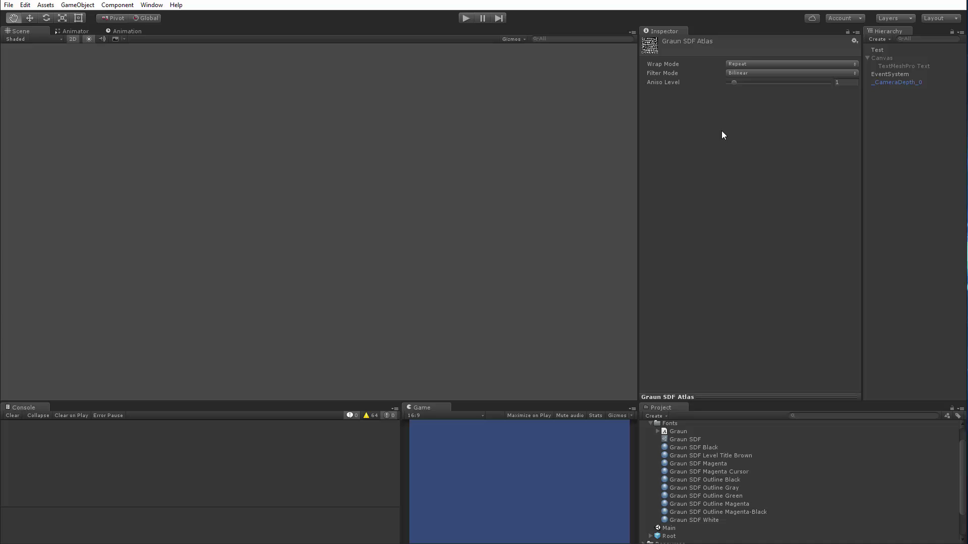
click(682, 439)
Show the Graun SDF Material's Debug settings to check its 1024 × 1024 font atlas.
double_click(735, 255)
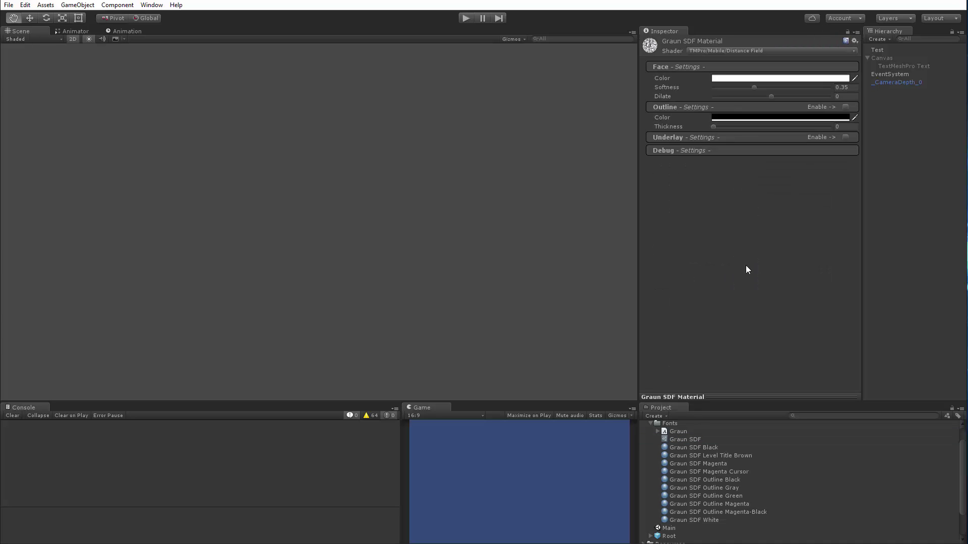
click(696, 151)
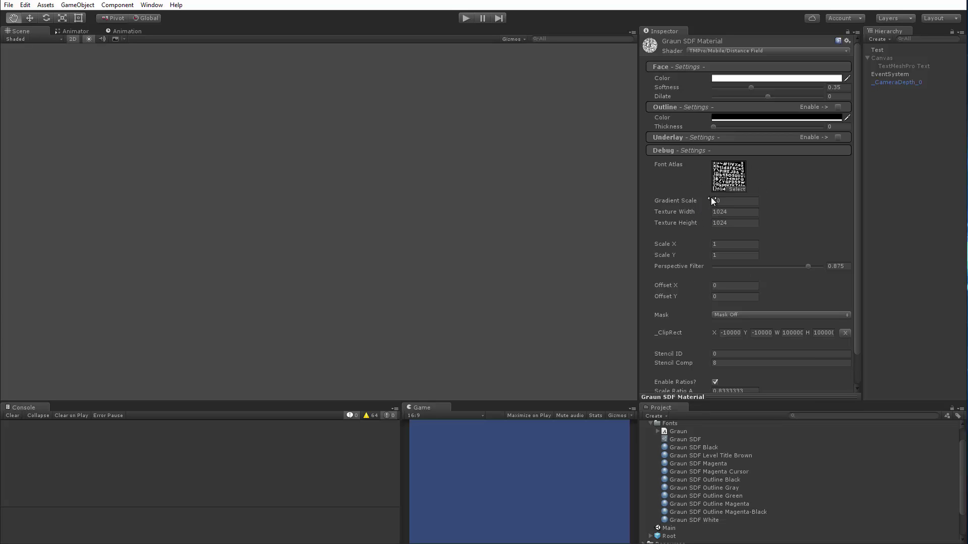
click(681, 449)
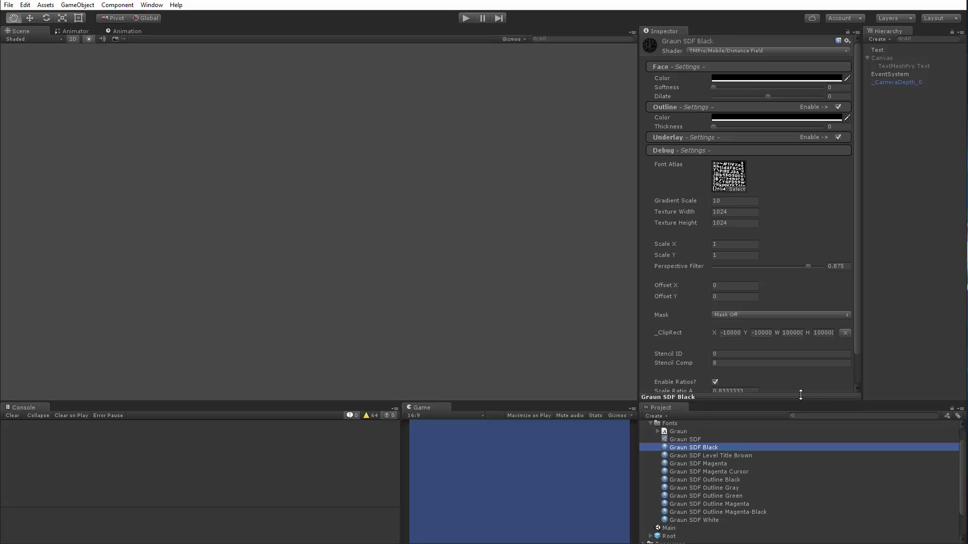
key(Down)
key(Down)
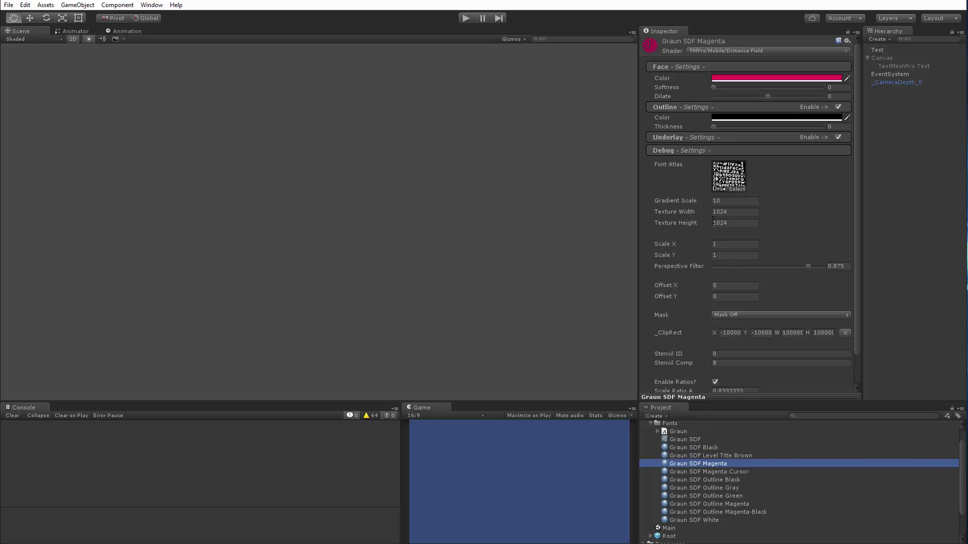
key(Down)
key(Up)
key(Up)
key(Up)
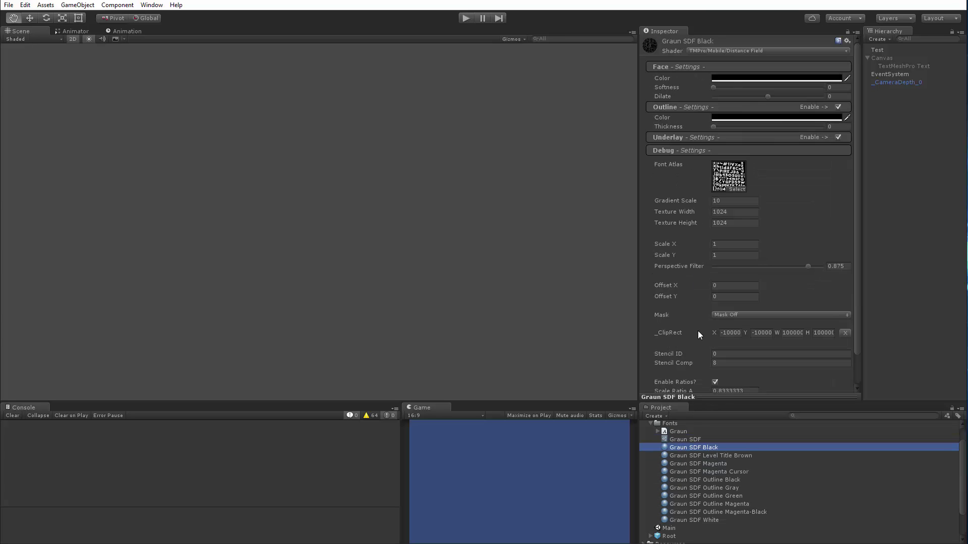
key(Down)
key(Down)
key(Down)
key(Down)
key(Down)
key(Down)
key(Down)
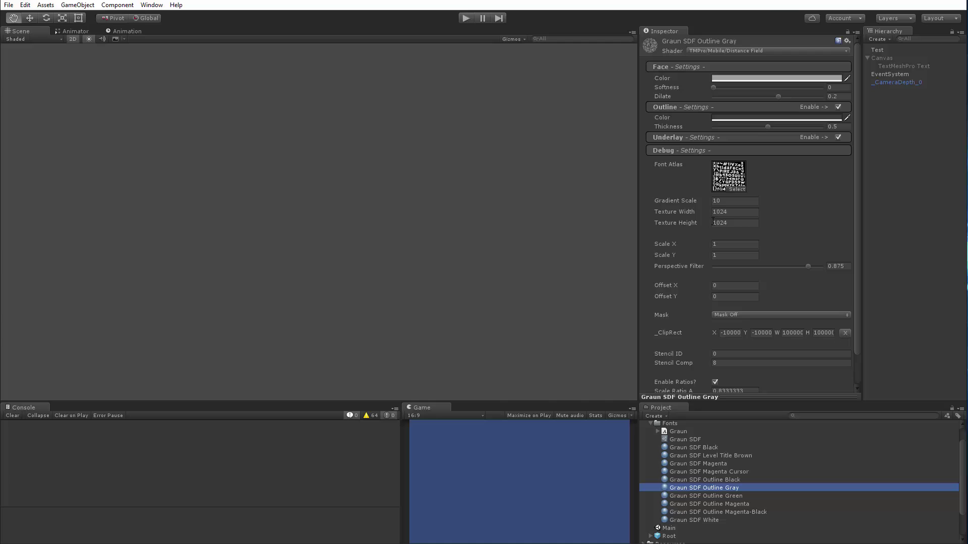
key(Down)
key(Down)
key(Down)
key(Up)
key(Up)
key(Up)
key(Up)
key(Up)
key(Up)
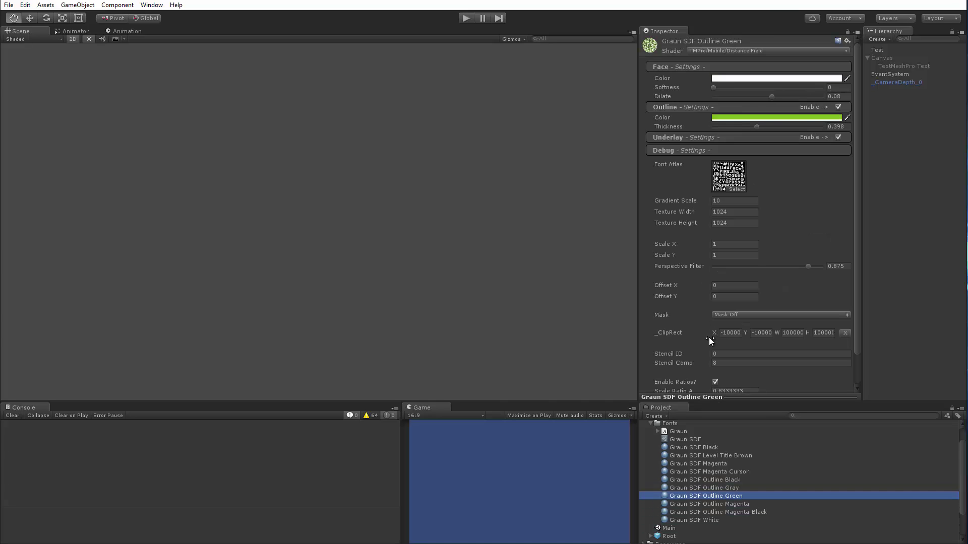
key(Up)
click(561, 28)
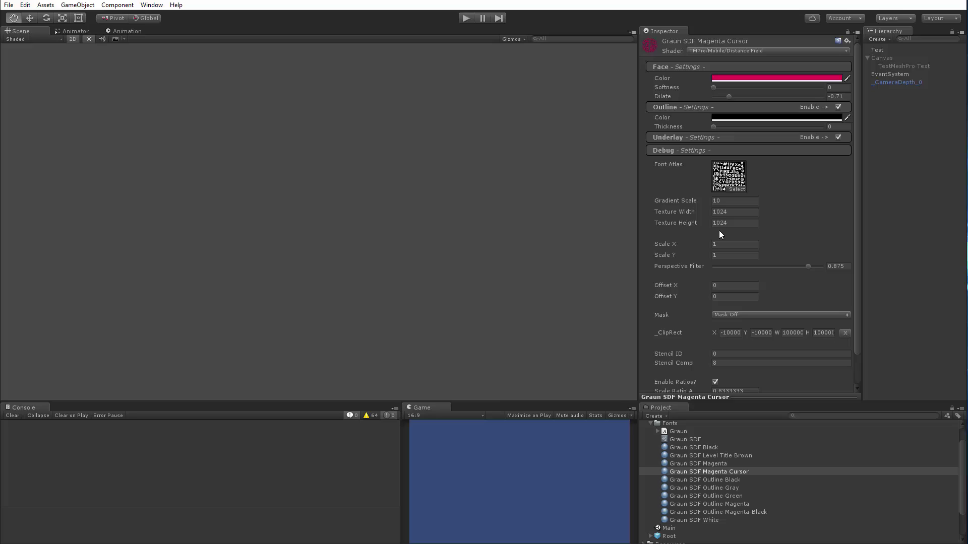
click(681, 447)
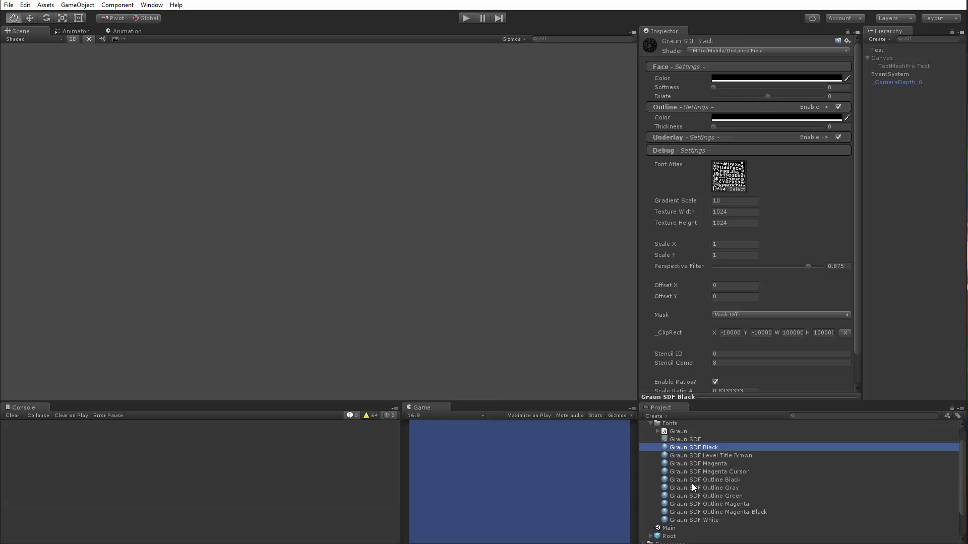
Select all ten Graun SDF materials, then narrow the selection to Graun SDF Black.
shift+click(698, 518)
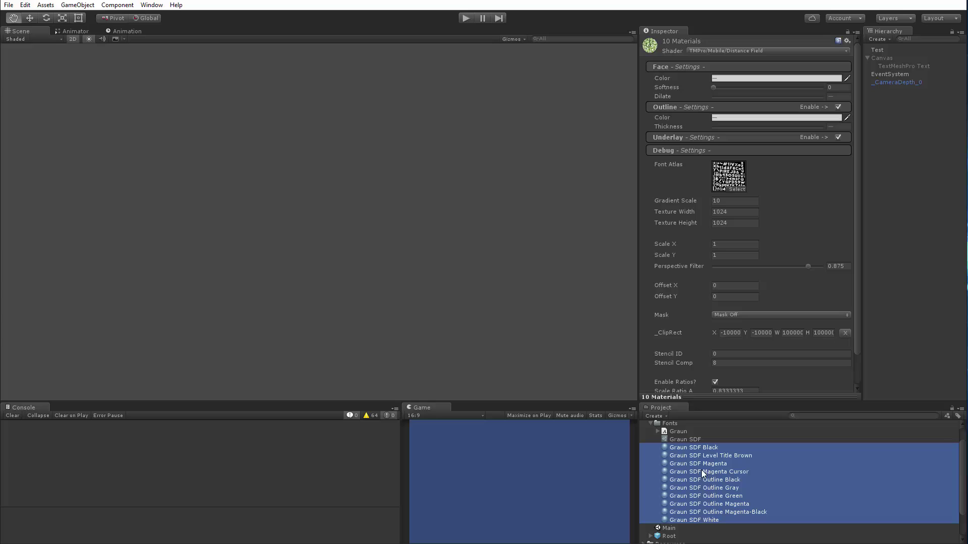
click(592, 22)
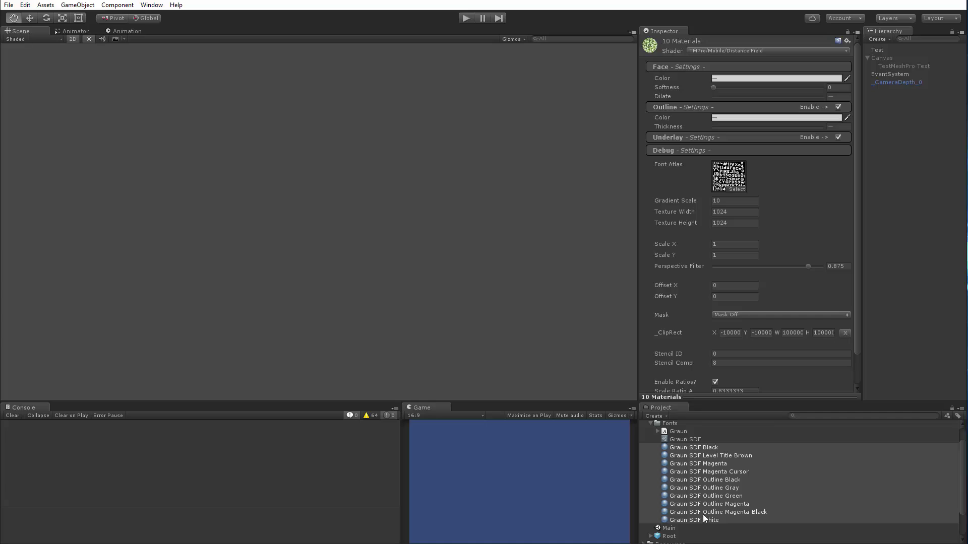
click(682, 448)
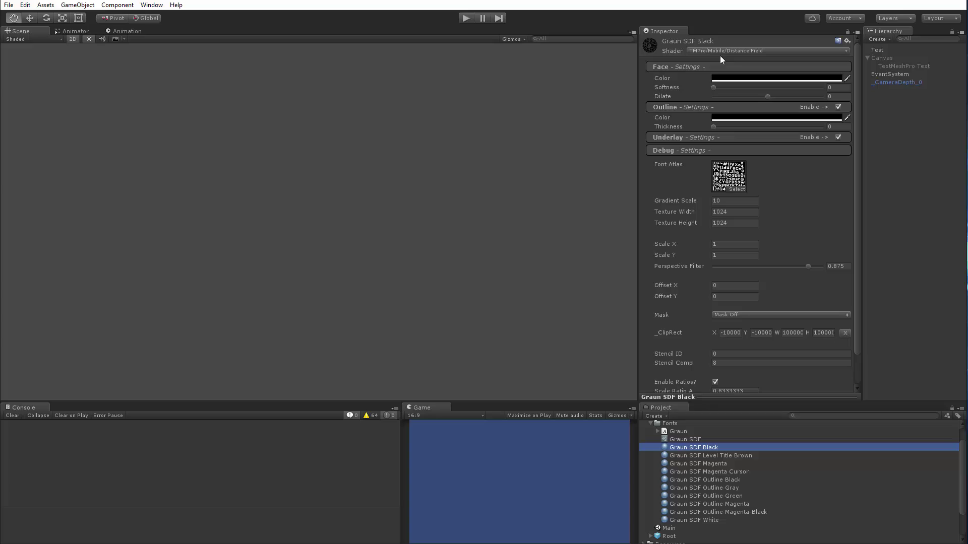
Give Graun SDF Outline Black the TMPro Distance Field shader, then reselect Graun SDF Black.
click(714, 480)
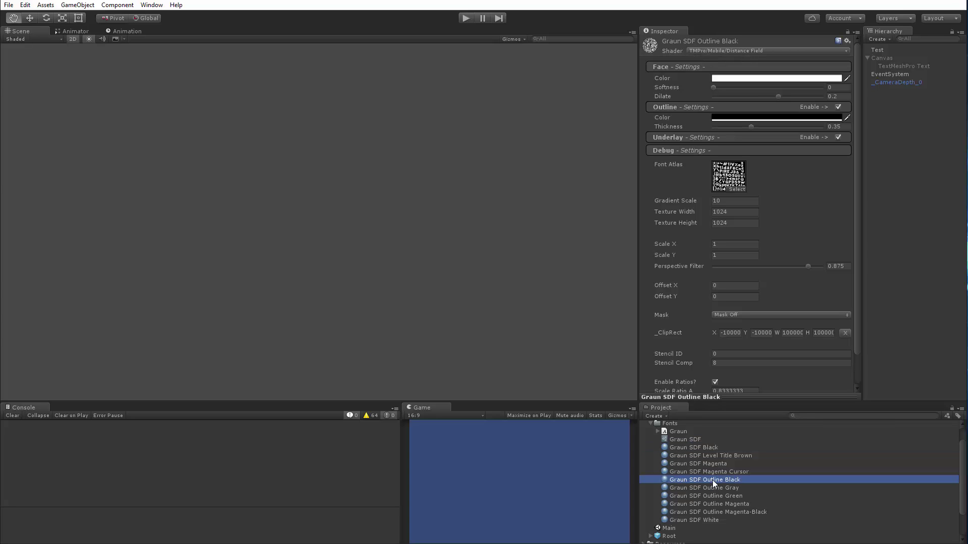
click(727, 49)
mouse_move(711, 173)
click(831, 183)
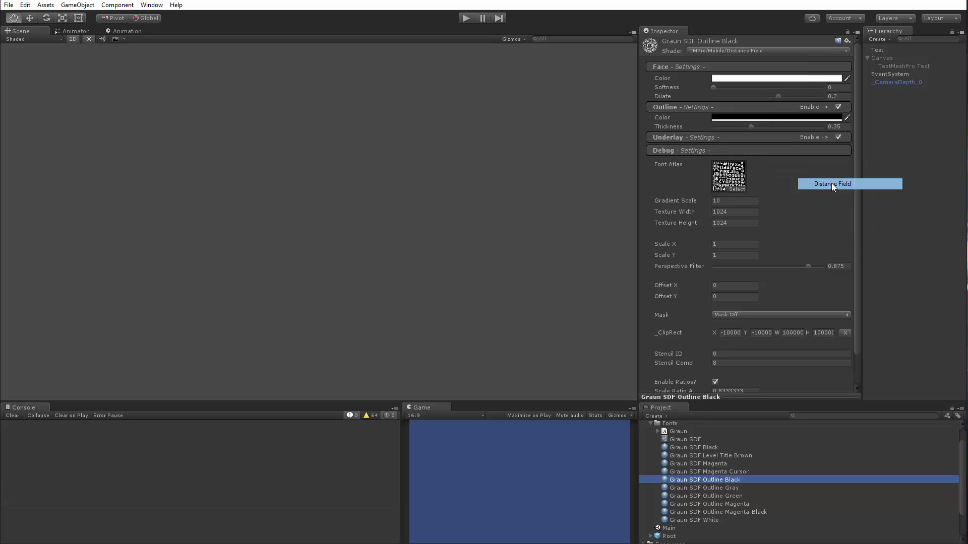
click(678, 447)
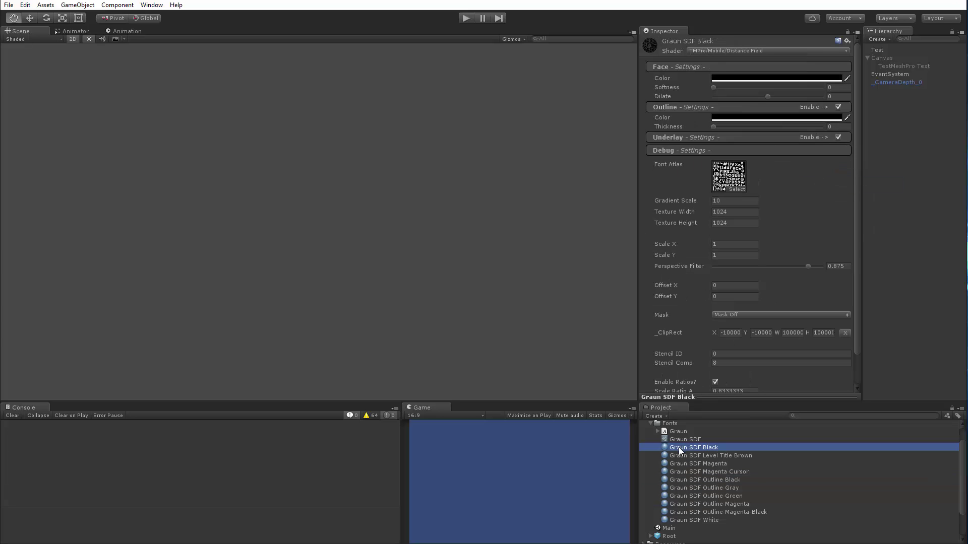
shift+click(695, 521)
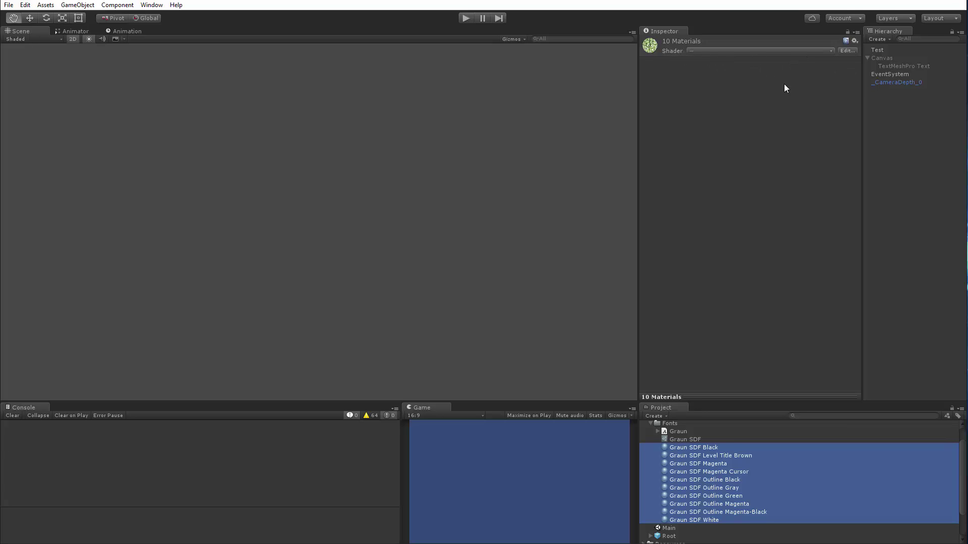
click(699, 448)
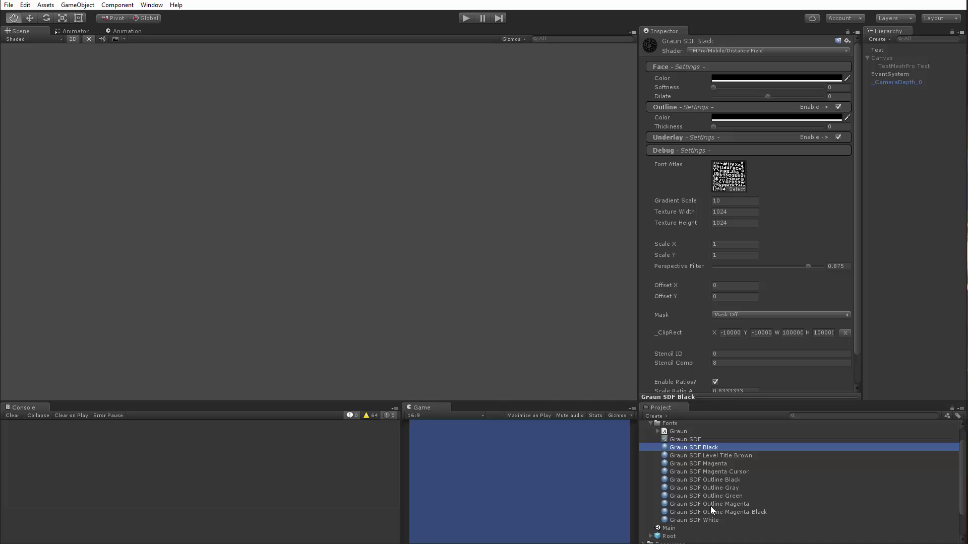
key(Down)
key(Down)
key(Down)
key(Down)
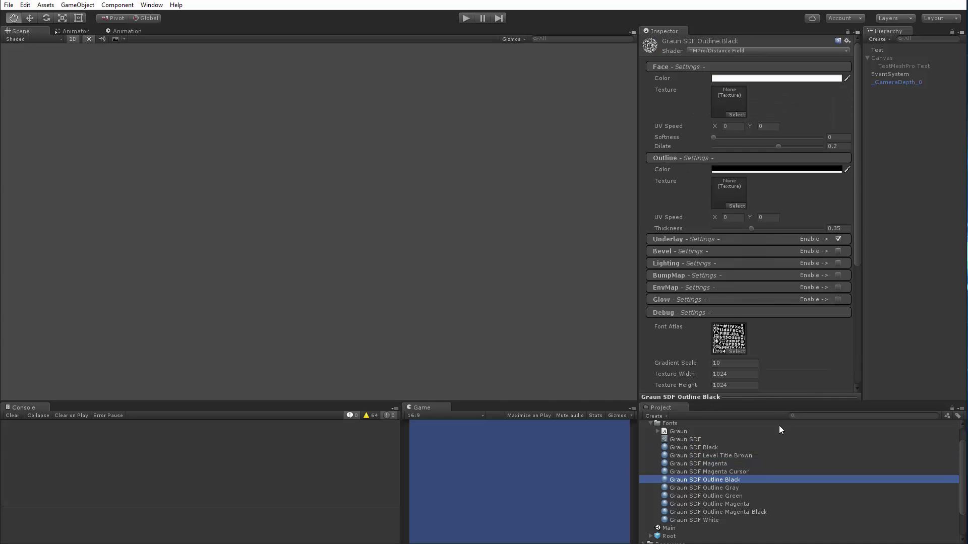
key(Up)
key(Up)
key(Down)
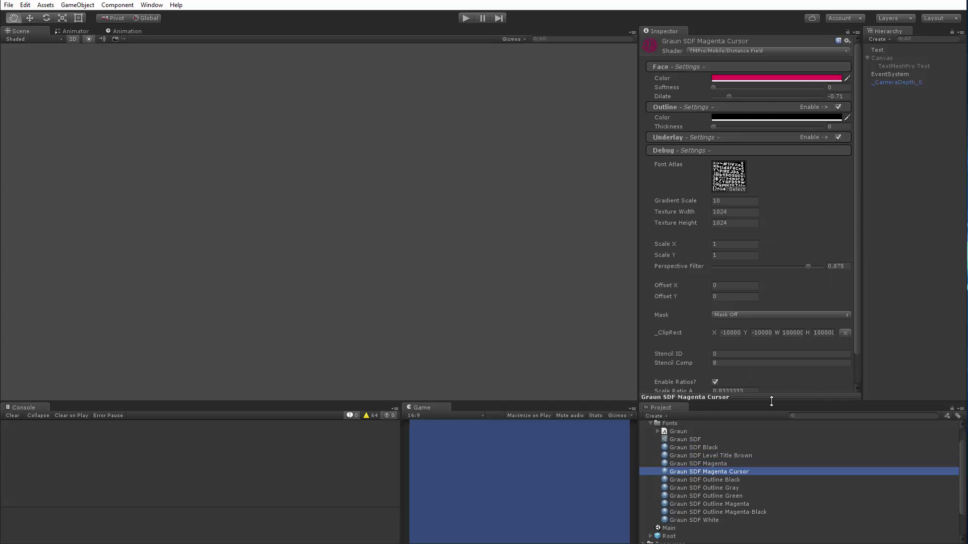
key(Up)
key(Down)
key(Down)
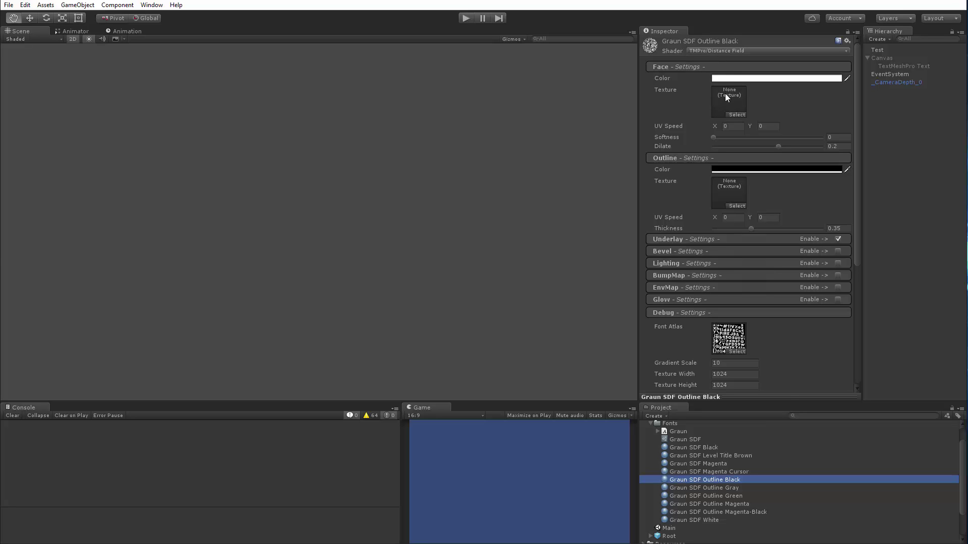
Set Graun SDF Outline Black's shader to TMPro > Mobile > Distance Field.
click(712, 50)
mouse_move(713, 172)
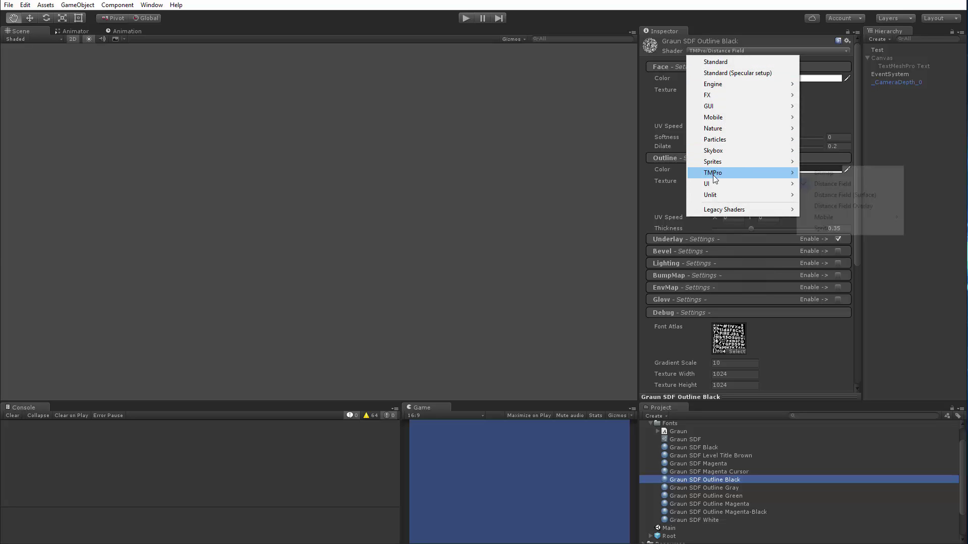
mouse_move(818, 217)
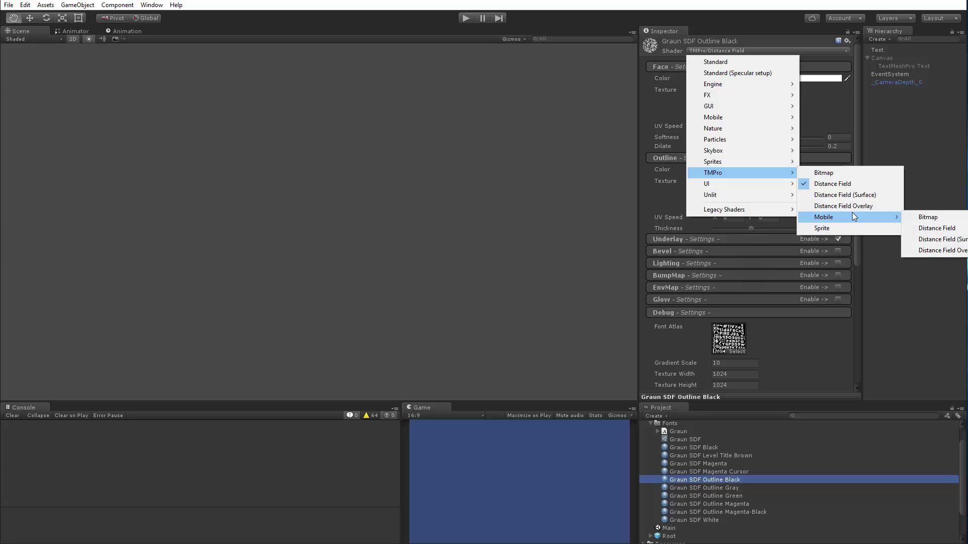
click(940, 228)
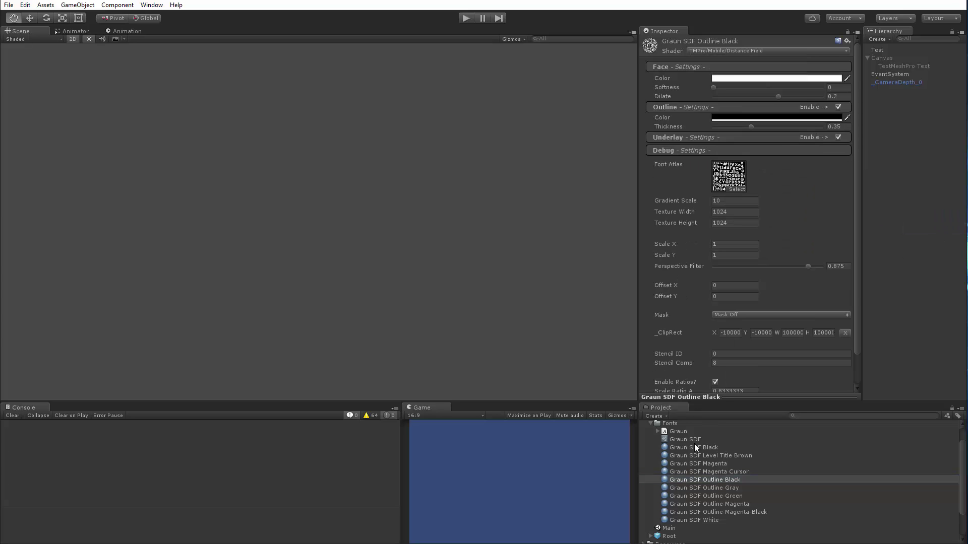
Select all ten Graun SDF materials, from Graun SDF Black through Graun SDF White.
click(681, 448)
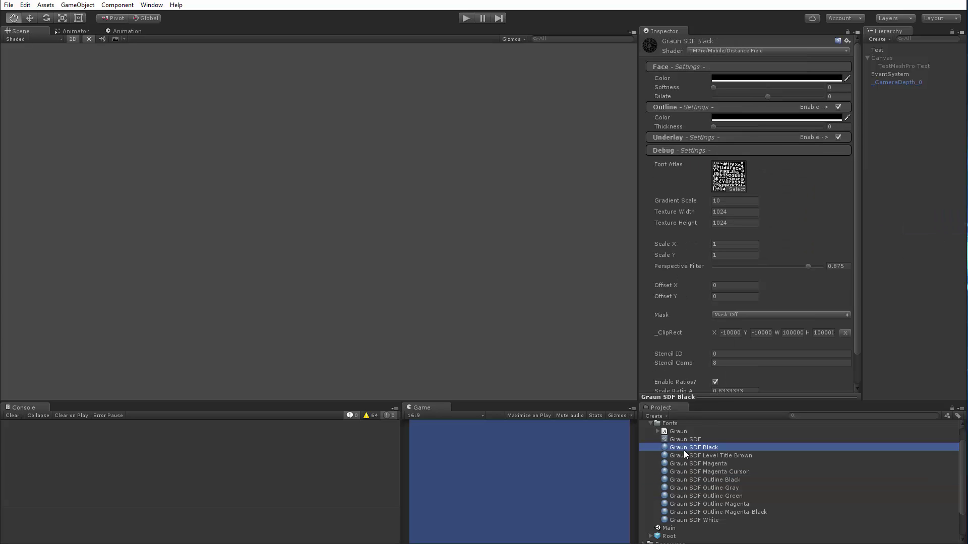
shift+click(693, 520)
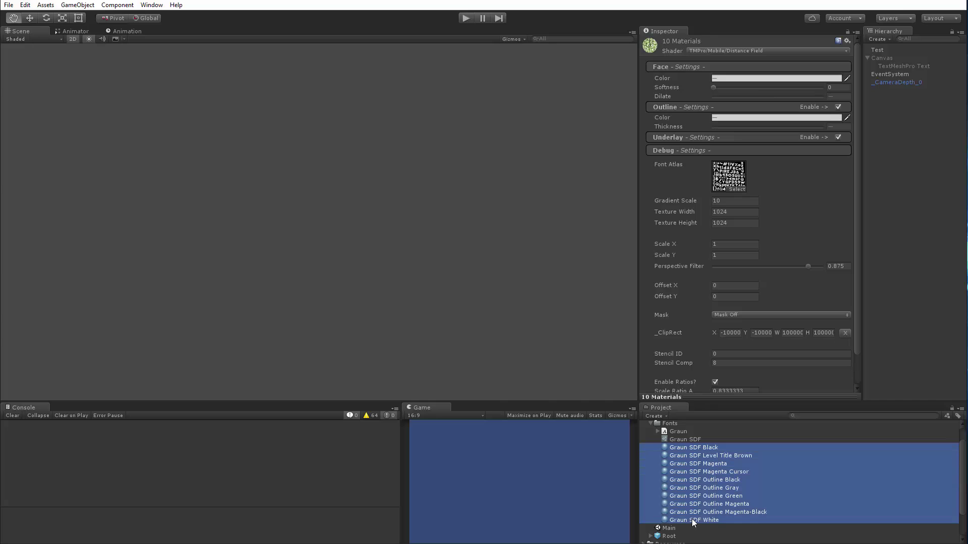
click(564, 18)
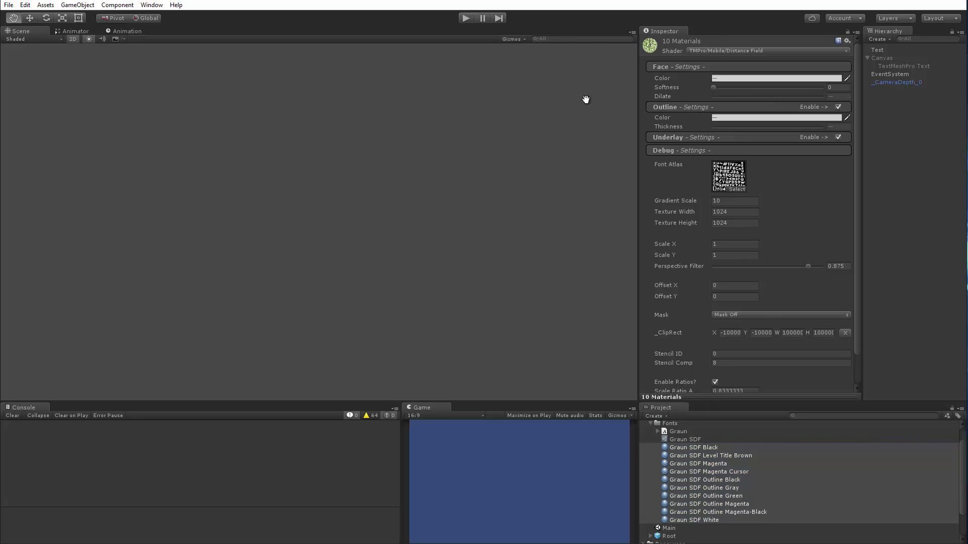